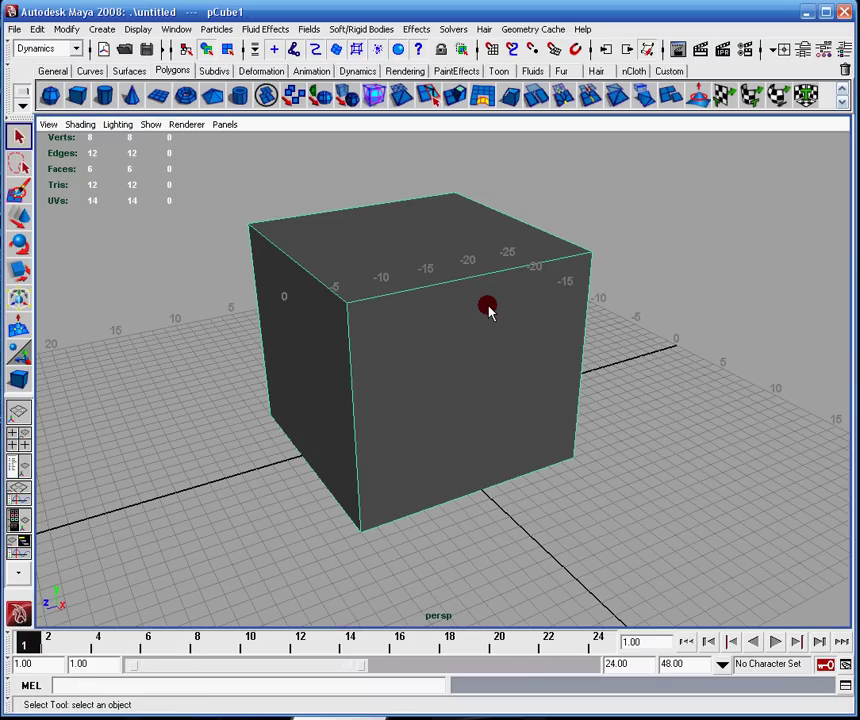
# Orbit, pan and zoom the view to look down on the cube from above.
pyautogui.keyDown('alt'); pyautogui.moveTo(668, 340); pyautogui.dragTo(630, 349, button='right'); pyautogui.keyUp('alt')
pyautogui.keyDown('alt'); pyautogui.moveTo(630, 349); pyautogui.dragTo(557, 356); pyautogui.keyUp('alt')
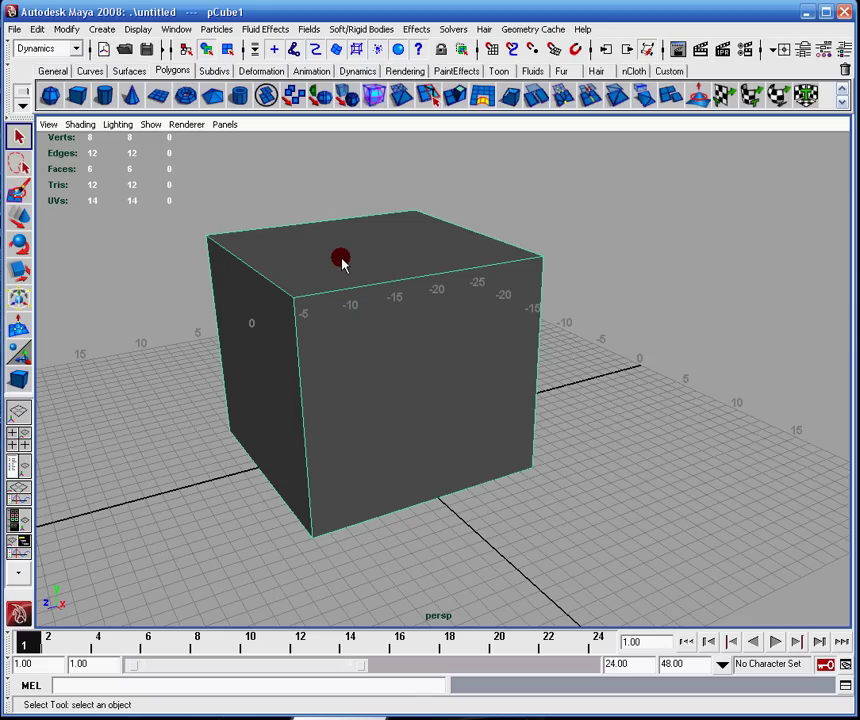
pyautogui.moveTo(384, 252)
pyautogui.keyDown('alt'); pyautogui.mouseDown(button='middle')
pyautogui.moveTo(445, 292)
pyautogui.moveTo(399, 255)
pyautogui.mouseUp(button='middle'); pyautogui.keyUp('alt')
pyautogui.keyDown('alt'); pyautogui.moveTo(399, 255); pyautogui.dragTo(440, 285); pyautogui.keyUp('alt')
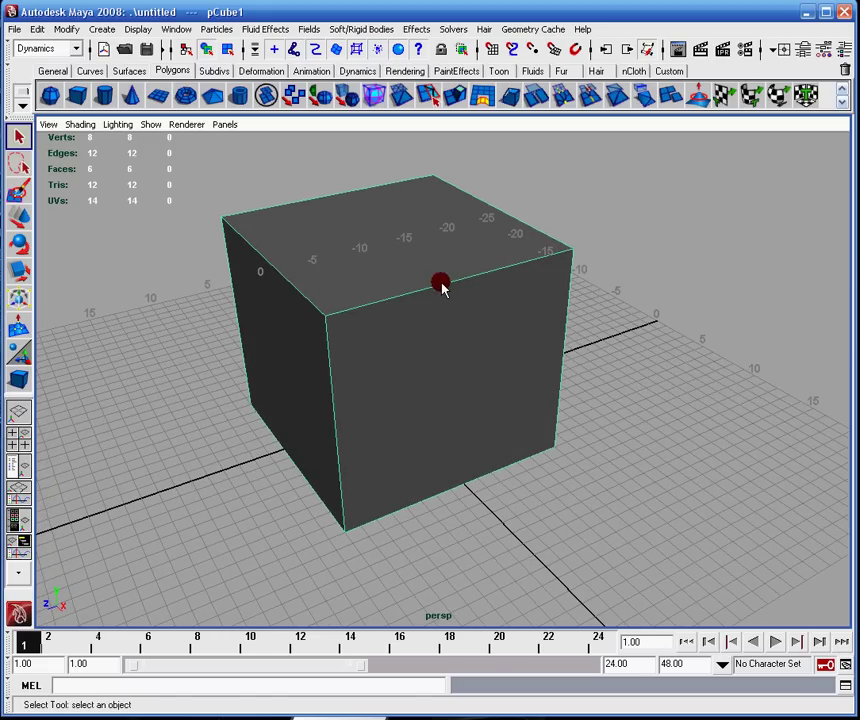
pyautogui.scroll(5, 443, 287)
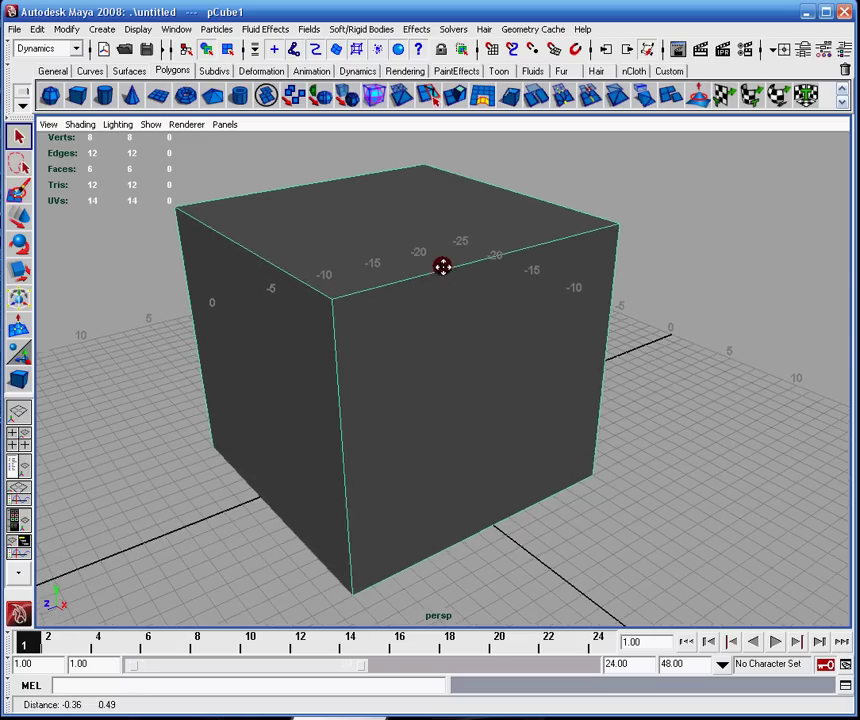
pyautogui.keyDown('alt'); pyautogui.moveTo(450, 268); pyautogui.dragTo(452, 282, button='middle'); pyautogui.keyUp('alt')
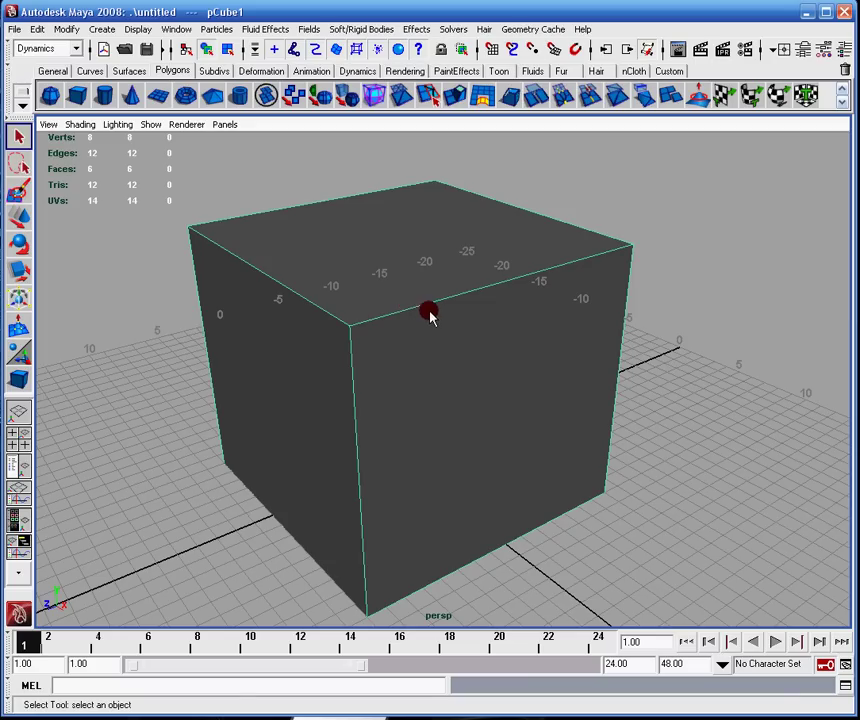
pyautogui.keyDown('alt'); pyautogui.moveTo(430, 313); pyautogui.dragTo(453, 296, button='middle'); pyautogui.keyUp('alt')
pyautogui.keyDown('alt'); pyautogui.moveTo(453, 296); pyautogui.dragTo(465, 326); pyautogui.keyUp('alt')
pyautogui.keyDown('alt'); pyautogui.moveTo(465, 326); pyautogui.dragTo(363, 302, button='middle'); pyautogui.keyUp('alt')
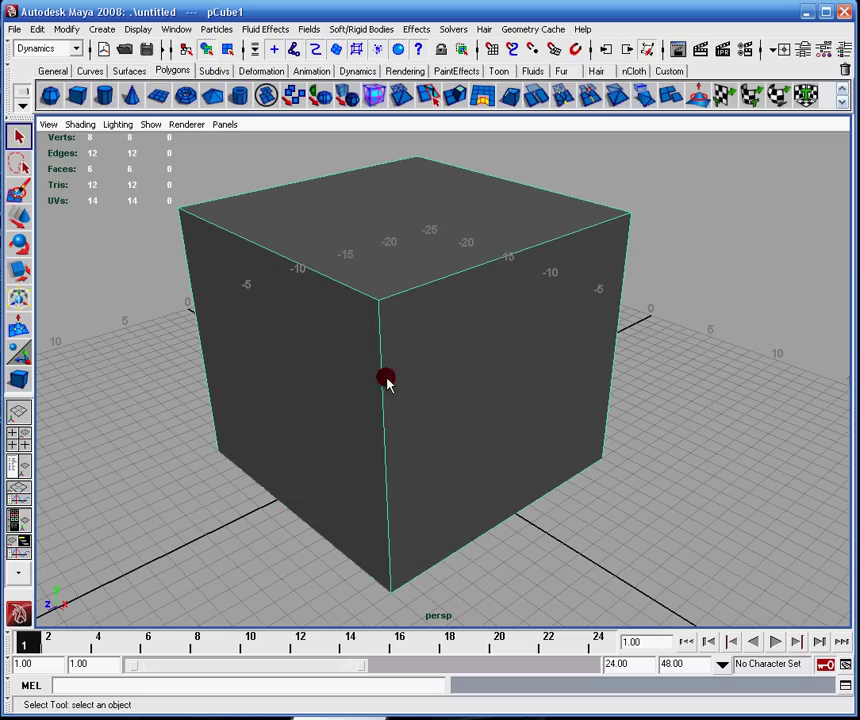
# Switch the cube to Face mode and try selecting its top, left and right faces.
pyautogui.rightClick(443, 287)
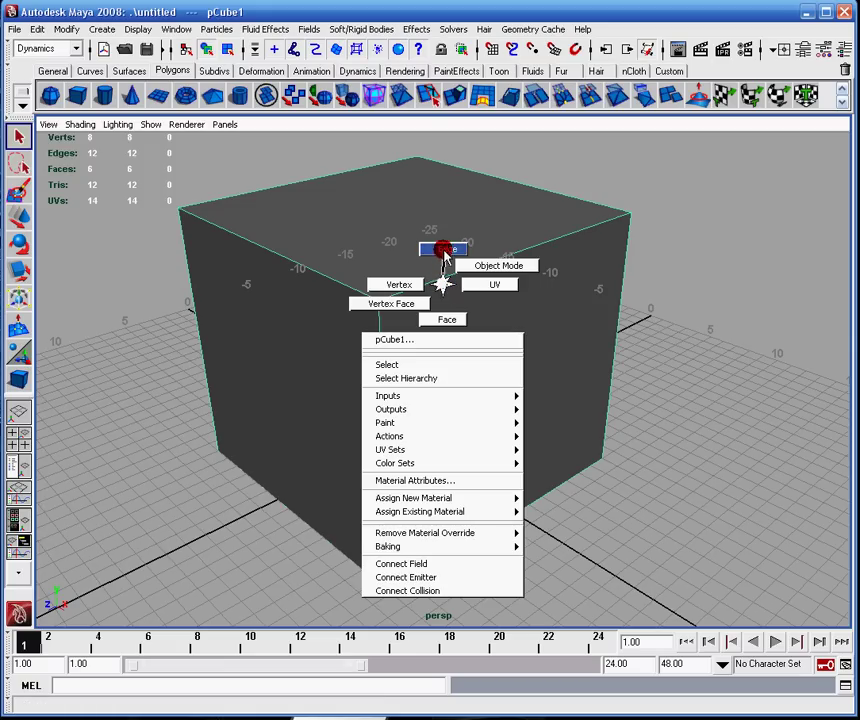
pyautogui.click(445, 319)
pyautogui.click(402, 211)
pyautogui.click(272, 398)
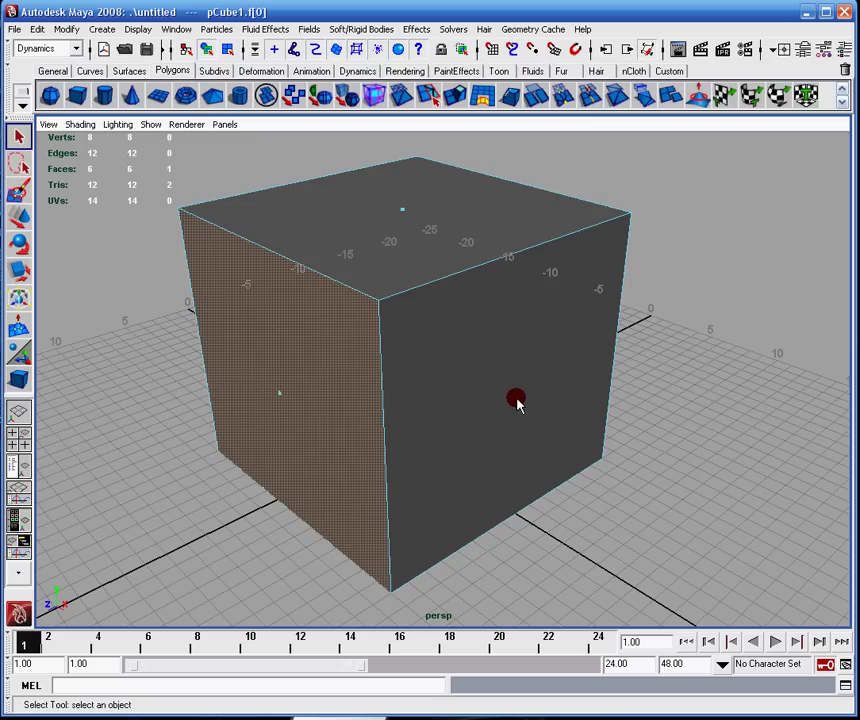
pyautogui.click(516, 401)
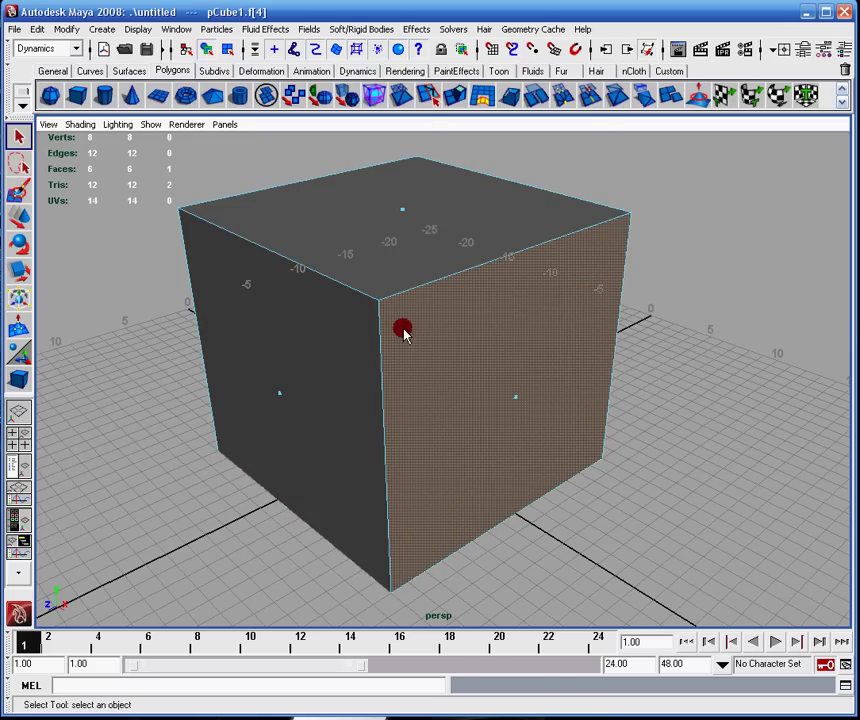
pyautogui.click(405, 210)
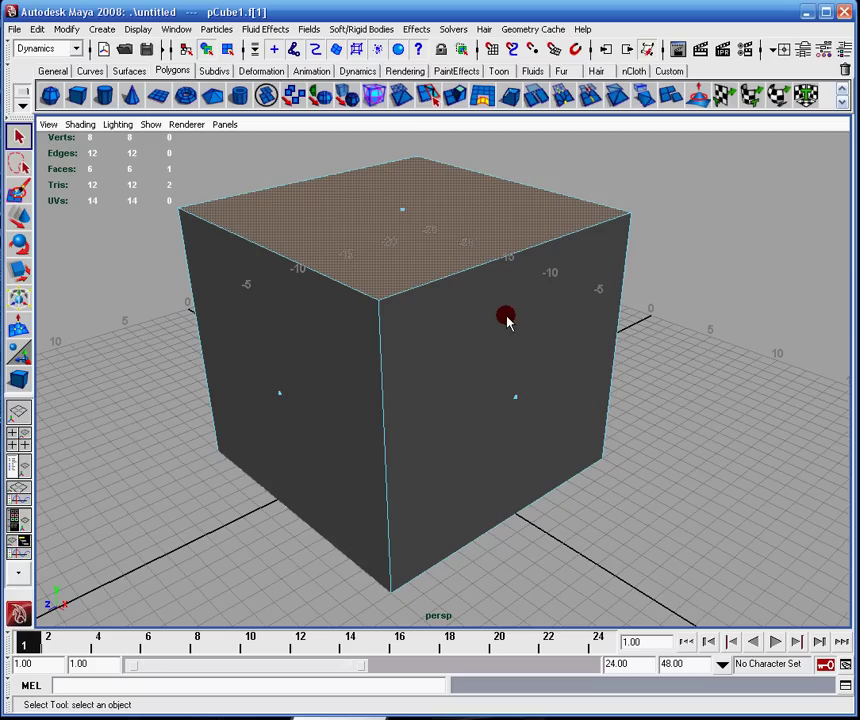
pyautogui.click(511, 398)
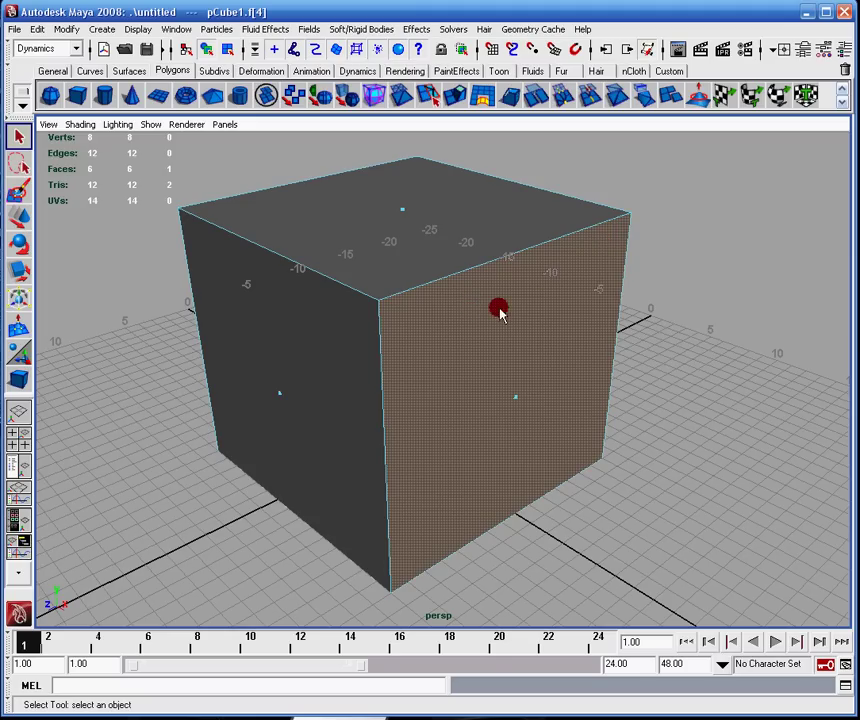
# Orbit around the cube and finish with its top face selected.
pyautogui.moveTo(505, 296)
pyautogui.keyDown('alt'); pyautogui.mouseDown()
pyautogui.moveTo(465, 294)
pyautogui.moveTo(504, 281)
pyautogui.mouseUp(); pyautogui.keyUp('alt')
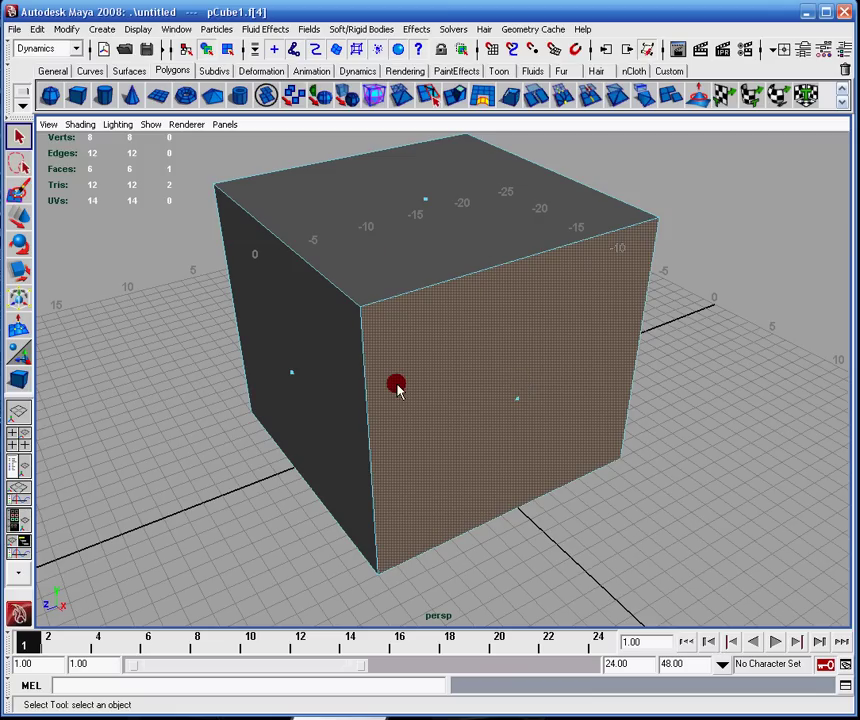
pyautogui.keyDown('alt'); pyautogui.moveTo(322, 302); pyautogui.dragTo(469, 281); pyautogui.keyUp('alt')
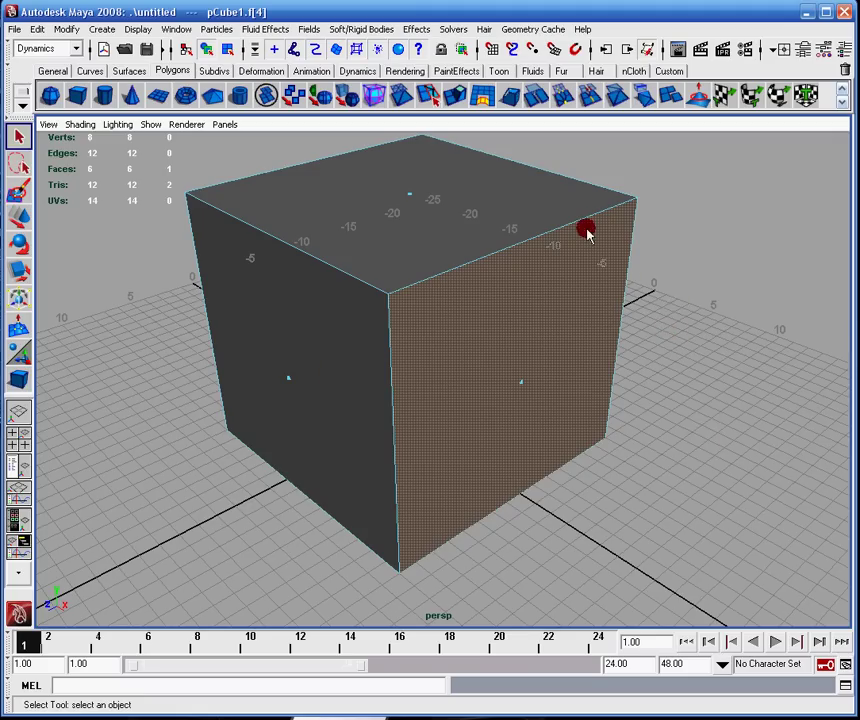
pyautogui.keyDown('alt'); pyautogui.moveTo(472, 359); pyautogui.dragTo(470, 343); pyautogui.keyUp('alt')
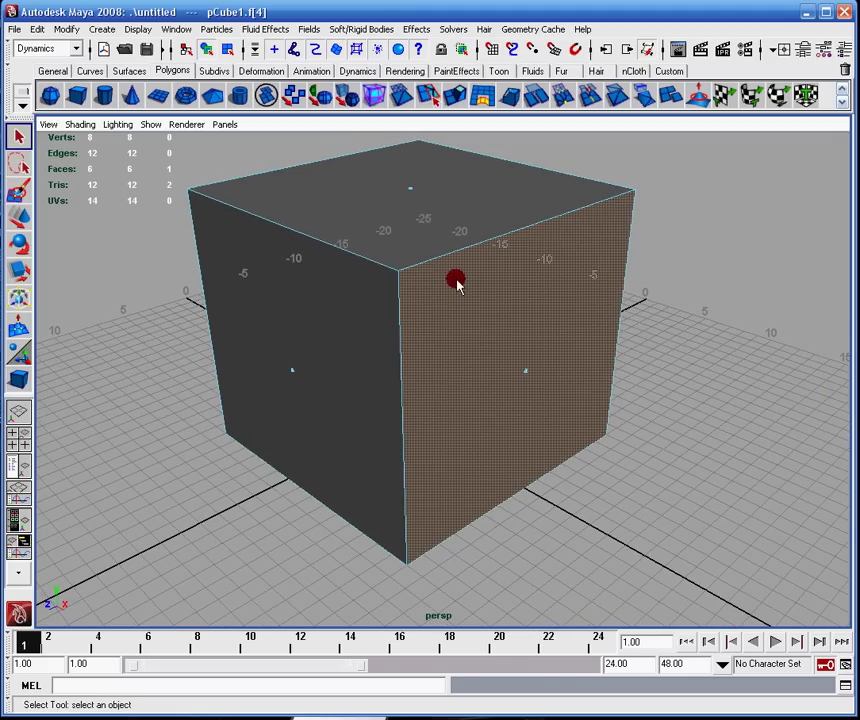
pyautogui.click(411, 185)
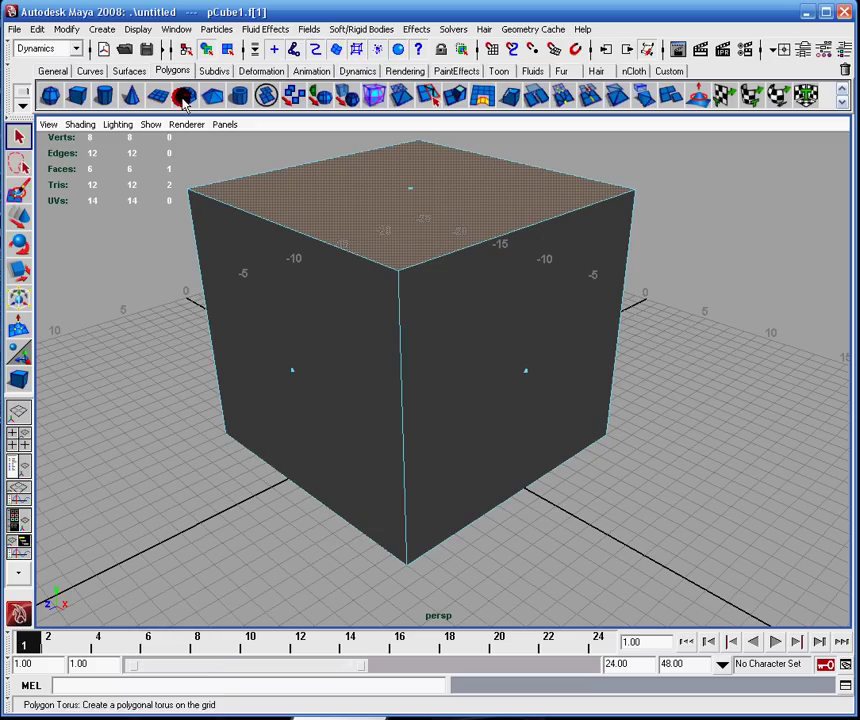
# Switch to the Polygons menu set and insert a horizontal edge loop around the cube's middle.
pyautogui.click(77, 49)
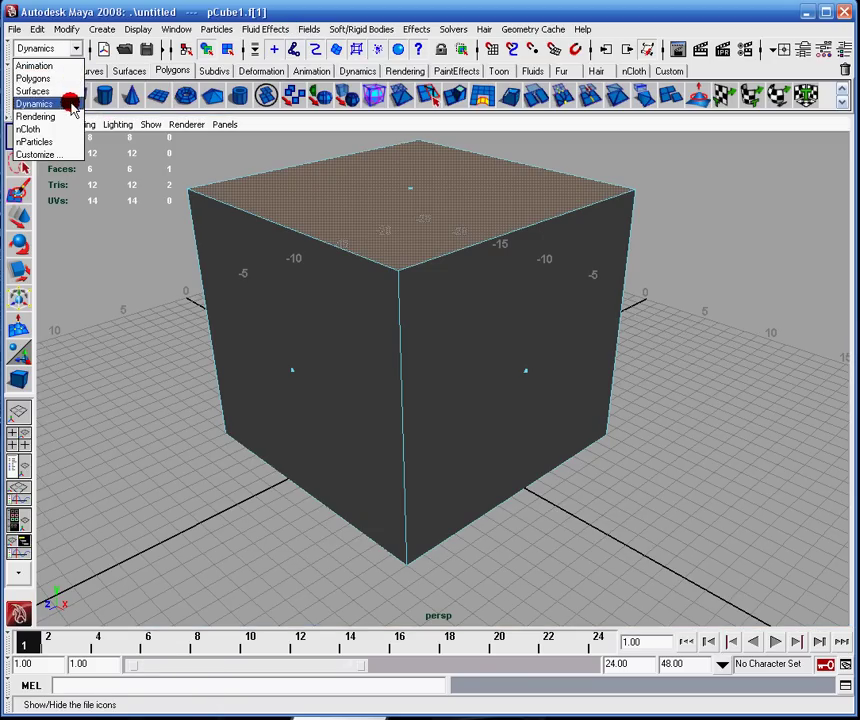
pyautogui.click(45, 77)
pyautogui.click(284, 29)
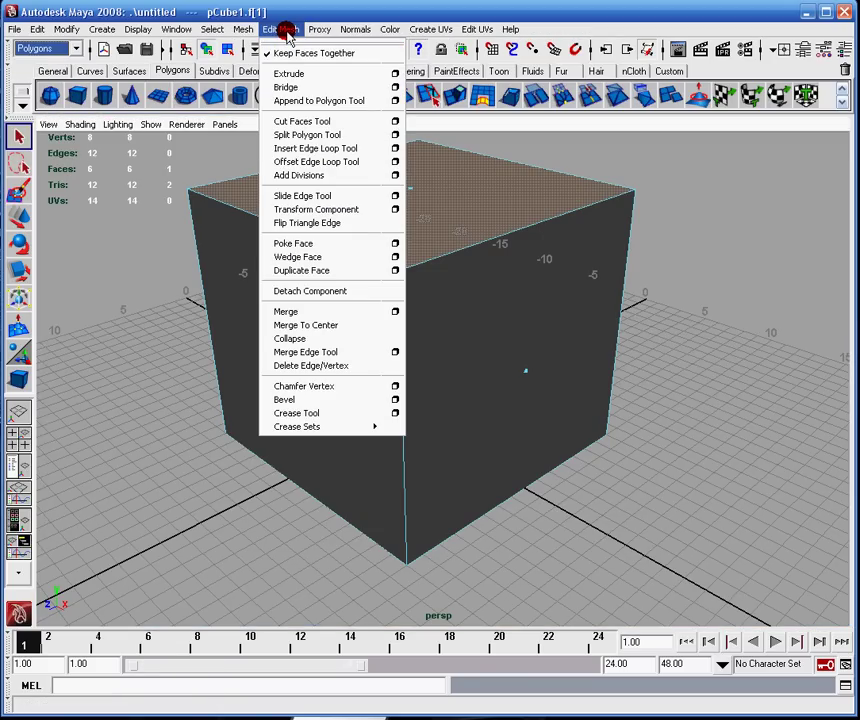
pyautogui.click(330, 148)
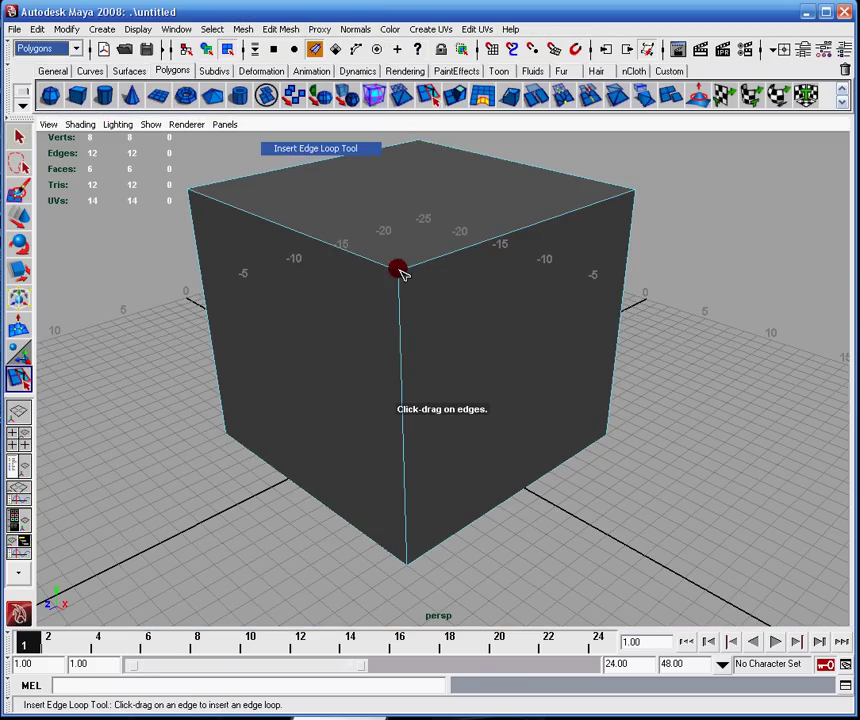
pyautogui.click(292, 30)
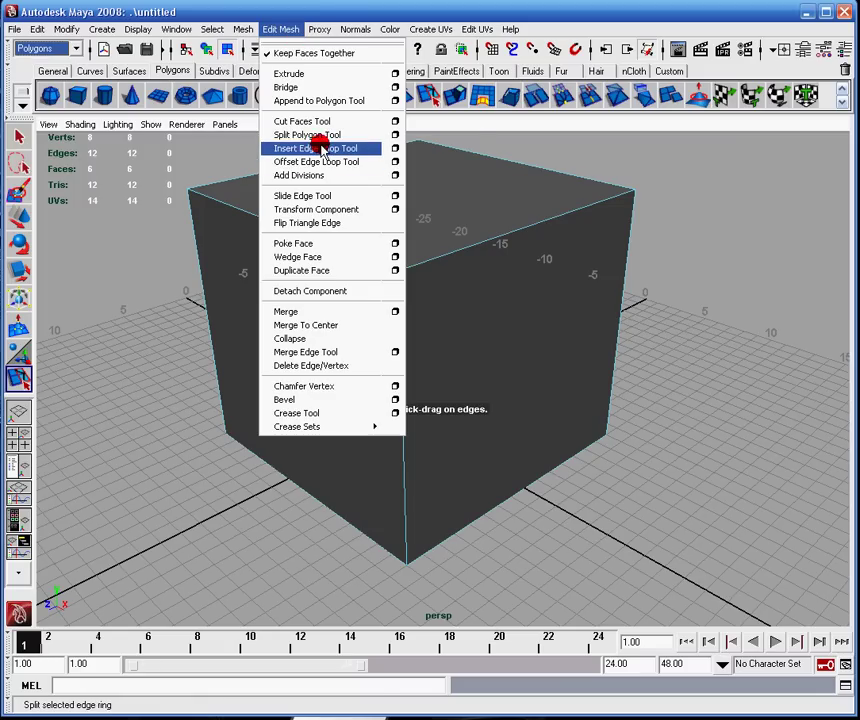
pyautogui.click(365, 29)
pyautogui.moveTo(403, 390); pyautogui.dragTo(403, 440)
pyautogui.keyDown('alt'); pyautogui.moveTo(403, 440); pyautogui.dragTo(340, 305); pyautogui.keyUp('alt')
# Return to face selection and pick the lower-left and upper-left faces to check the split.
pyautogui.click(18, 136)
pyautogui.moveTo(466, 340); pyautogui.dragTo(476, 371, button='right')
pyautogui.keyDown('alt'); pyautogui.moveTo(401, 287); pyautogui.dragTo(466, 292); pyautogui.keyUp('alt')
pyautogui.keyDown('alt'); pyautogui.moveTo(280, 394); pyautogui.dragTo(296, 403); pyautogui.keyUp('alt')
pyautogui.click(296, 403)
pyautogui.click(288, 265)
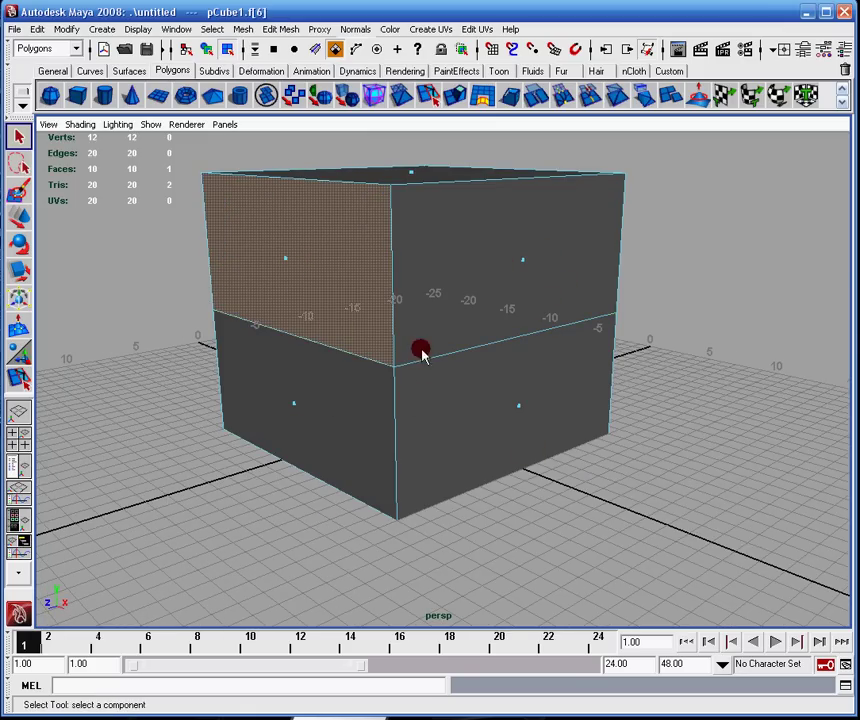
pyautogui.keyDown('alt'); pyautogui.moveTo(420, 349); pyautogui.dragTo(394, 338); pyautogui.keyUp('alt')
pyautogui.click(287, 29)
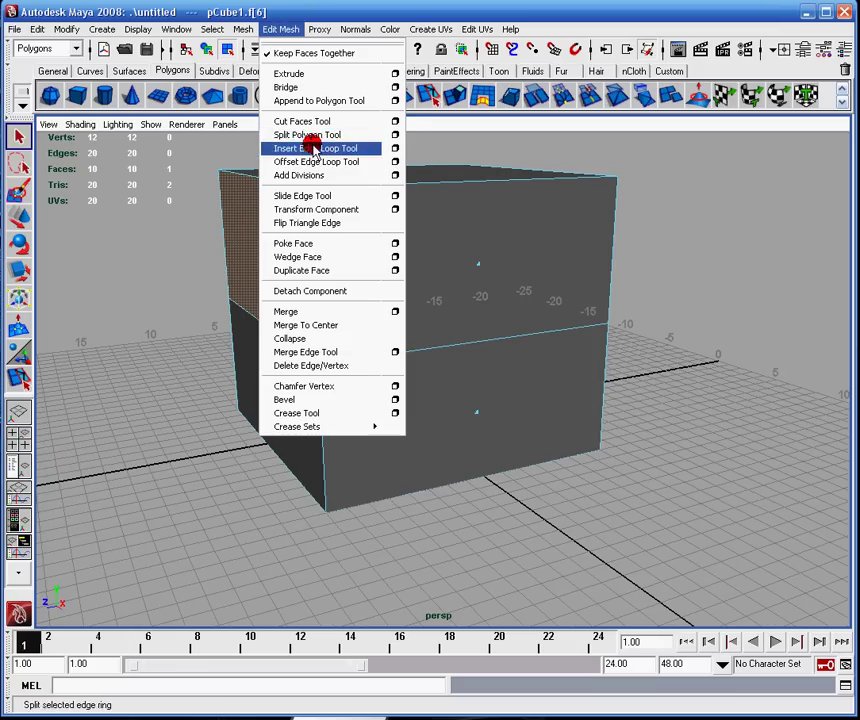
pyautogui.click(270, 30)
pyautogui.keyDown('alt'); pyautogui.moveTo(432, 347); pyautogui.dragTo(382, 369); pyautogui.keyUp('alt')
pyautogui.rightClick(380, 367)
pyautogui.click(372, 337)
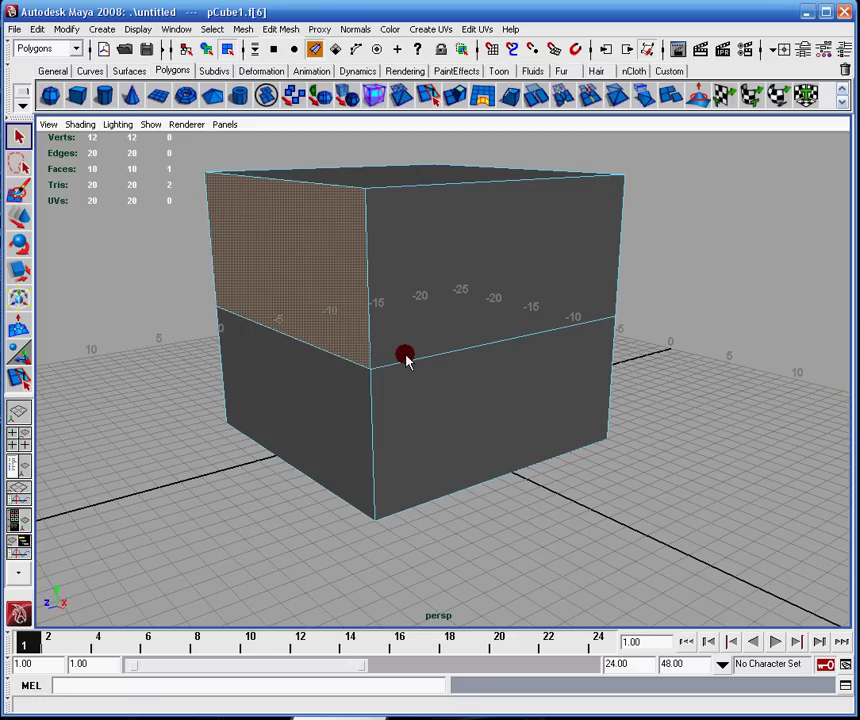
pyautogui.click(407, 361)
pyautogui.keyDown('alt'); pyautogui.moveTo(447, 263); pyautogui.dragTo(341, 265); pyautogui.keyUp('alt')
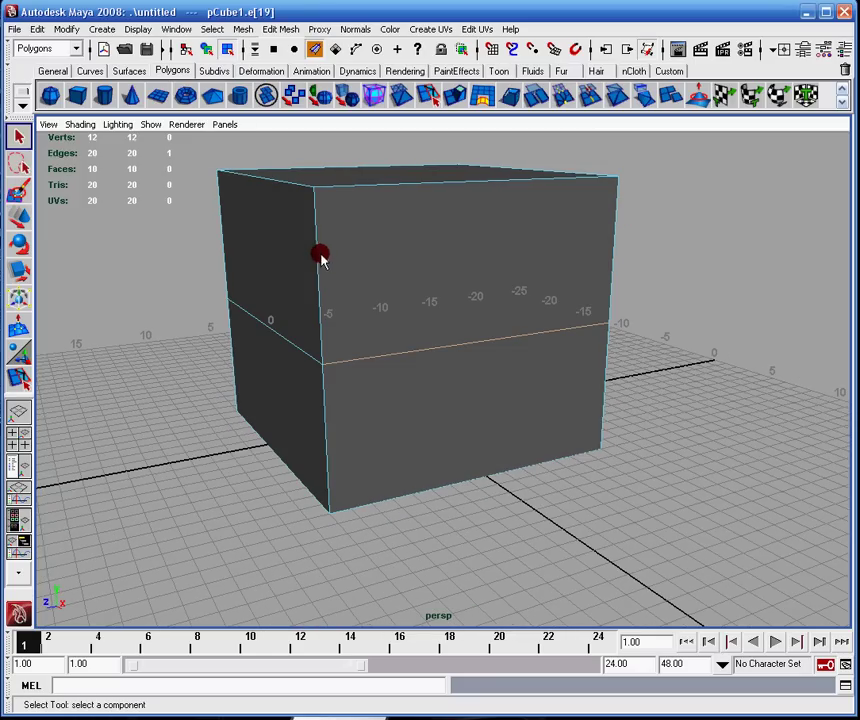
pyautogui.keyDown('shift'); pyautogui.click(318, 253); pyautogui.keyUp('shift')
pyautogui.keyDown('alt'); pyautogui.moveTo(388, 187); pyautogui.dragTo(325, 323); pyautogui.keyUp('alt')
pyautogui.rightClick(325, 323)
pyautogui.click(330, 288)
pyautogui.click(298, 307)
pyautogui.keyDown('shift'); pyautogui.click(300, 424); pyautogui.keyUp('shift')
pyautogui.press('w')
pyautogui.keyDown('alt'); pyautogui.moveTo(382, 451); pyautogui.dragTo(522, 443); pyautogui.keyUp('alt')
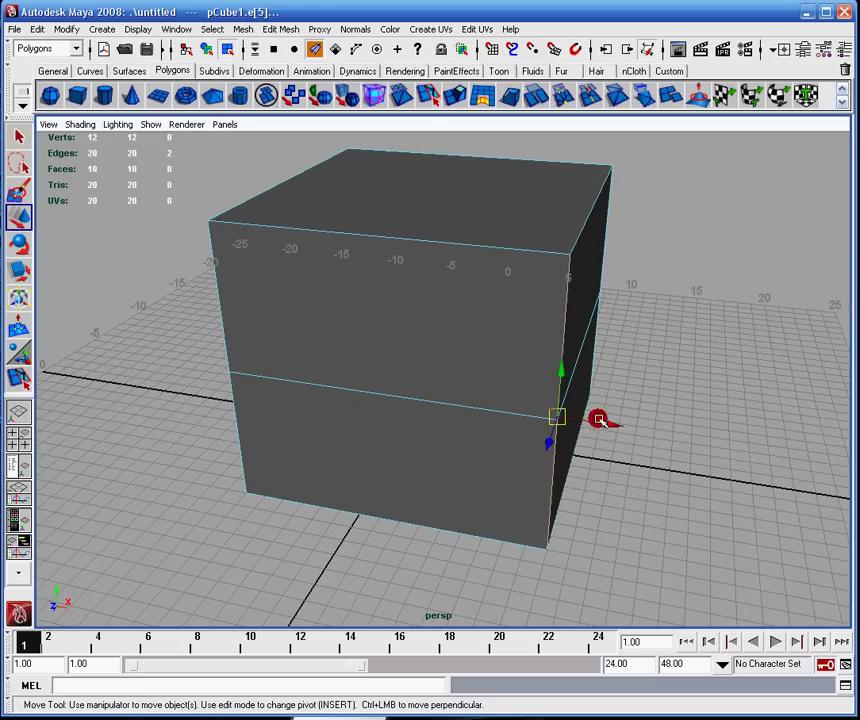
pyautogui.moveTo(598, 419); pyautogui.dragTo(645, 521)
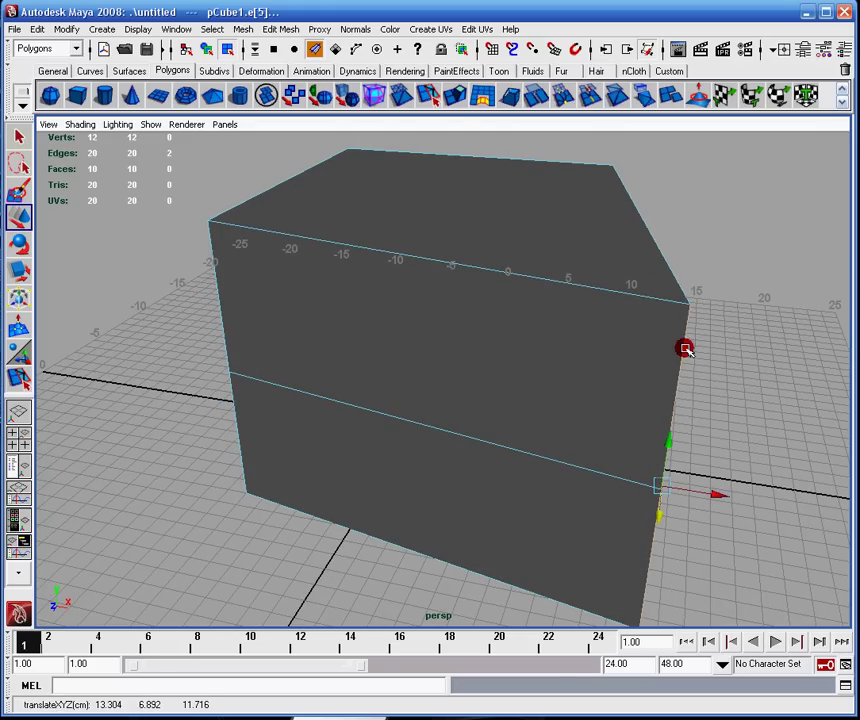
pyautogui.press('z')
pyautogui.press('z')
pyautogui.keyDown('alt'); pyautogui.moveTo(714, 311); pyautogui.dragTo(397, 254); pyautogui.keyUp('alt')
pyautogui.moveTo(397, 254); pyautogui.dragTo(365, 254, button='right')
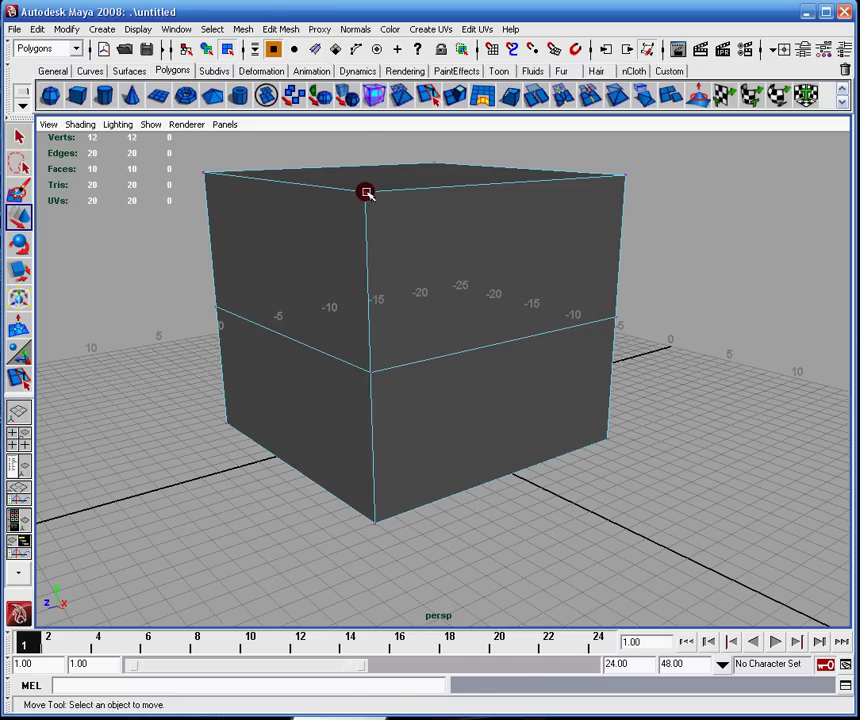
pyautogui.click(366, 192)
pyautogui.click(369, 373)
pyautogui.keyDown('shift'); pyautogui.click(366, 191); pyautogui.keyUp('shift')
pyautogui.keyDown('alt'); pyautogui.moveTo(284, 250); pyautogui.dragTo(386, 248); pyautogui.keyUp('alt')
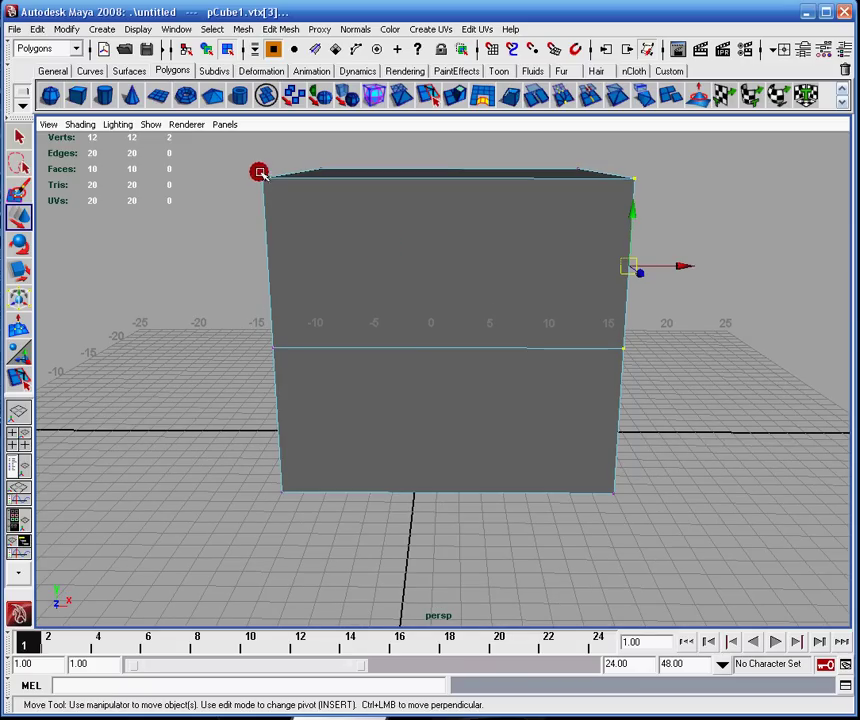
pyautogui.keyDown('shift'); pyautogui.click(261, 176); pyautogui.keyUp('shift')
pyautogui.keyDown('alt'); pyautogui.moveTo(312, 347); pyautogui.dragTo(363, 330); pyautogui.keyUp('alt')
pyautogui.keyDown('alt'); pyautogui.moveTo(436, 263); pyautogui.dragTo(410, 270); pyautogui.keyUp('alt')
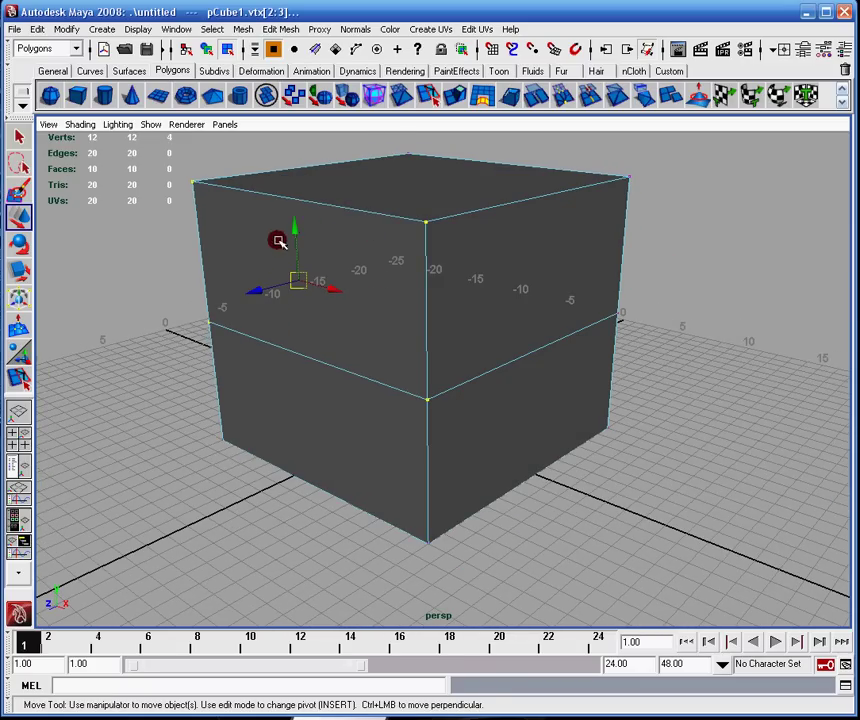
pyautogui.keyDown('alt'); pyautogui.moveTo(403, 211); pyautogui.dragTo(362, 225); pyautogui.keyUp('alt')
pyautogui.click(18, 135)
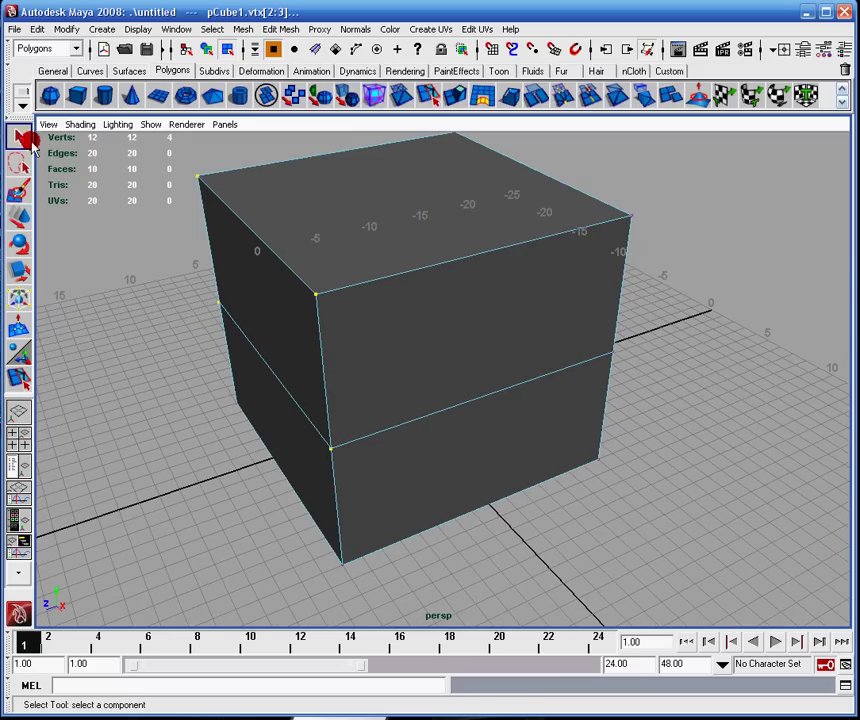
pyautogui.rightClick(465, 397)
pyautogui.click(486, 332)
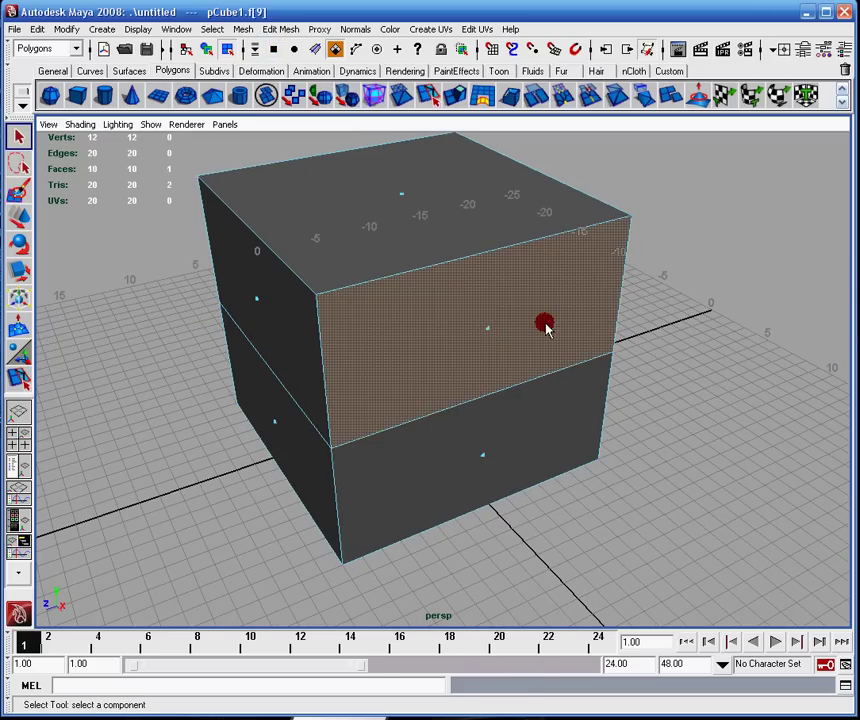
pyautogui.keyDown('alt'); pyautogui.moveTo(491, 342); pyautogui.dragTo(495, 330); pyautogui.keyUp('alt')
pyautogui.keyDown('alt'); pyautogui.moveTo(495, 330); pyautogui.dragTo(445, 305, button='middle'); pyautogui.keyUp('alt')
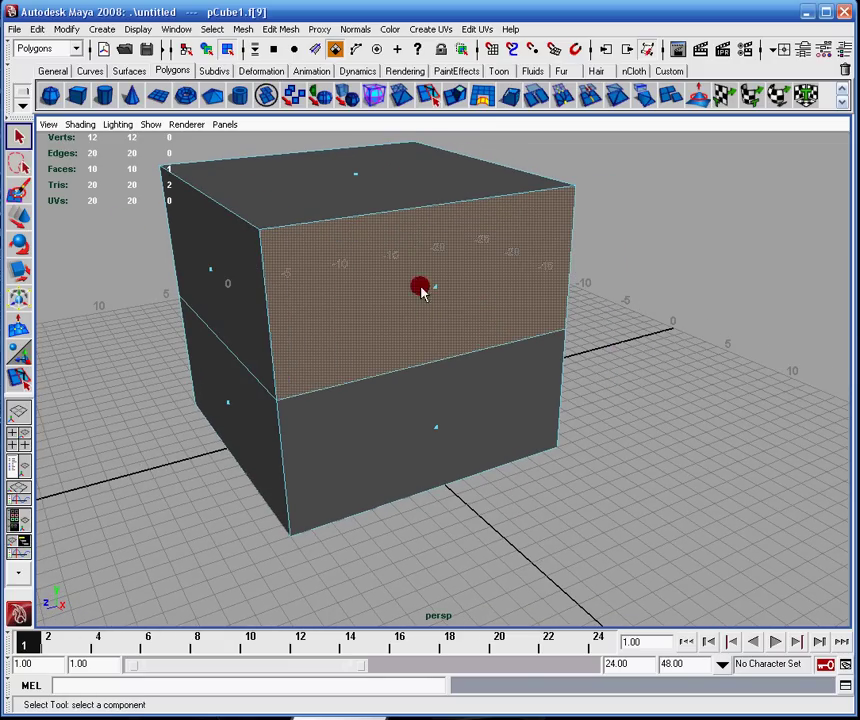
pyautogui.press('Delete')
pyautogui.keyDown('alt'); pyautogui.moveTo(435, 287); pyautogui.dragTo(514, 284); pyautogui.keyUp('alt')
pyautogui.hotkey('ctrl', 'z')
pyautogui.keyDown('alt'); pyautogui.moveTo(597, 267); pyautogui.dragTo(358, 272); pyautogui.keyUp('alt')
pyautogui.moveTo(358, 272); pyautogui.dragTo(362, 228, button='right')
pyautogui.click(292, 276)
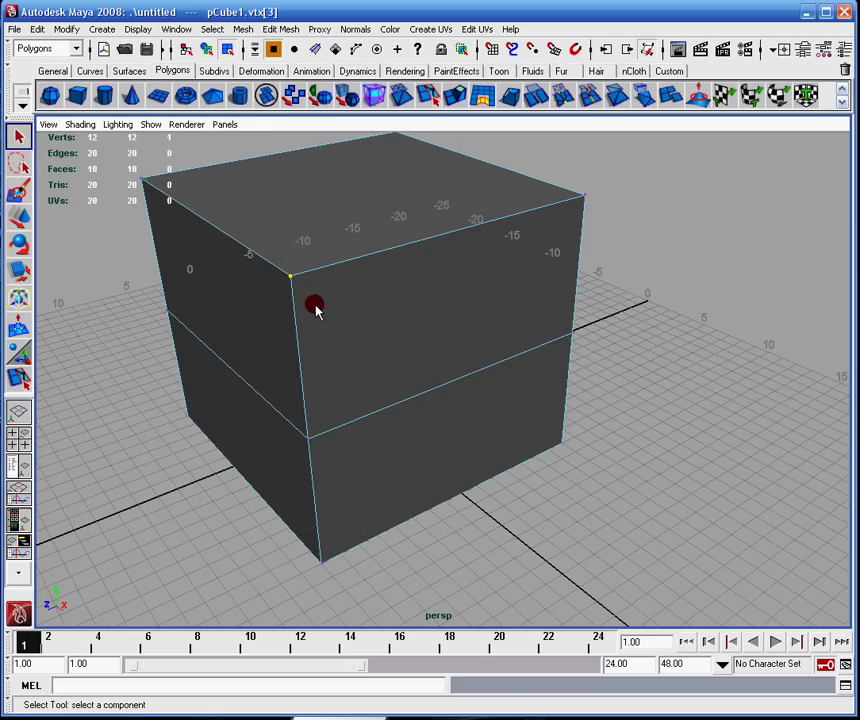
pyautogui.press('Delete')
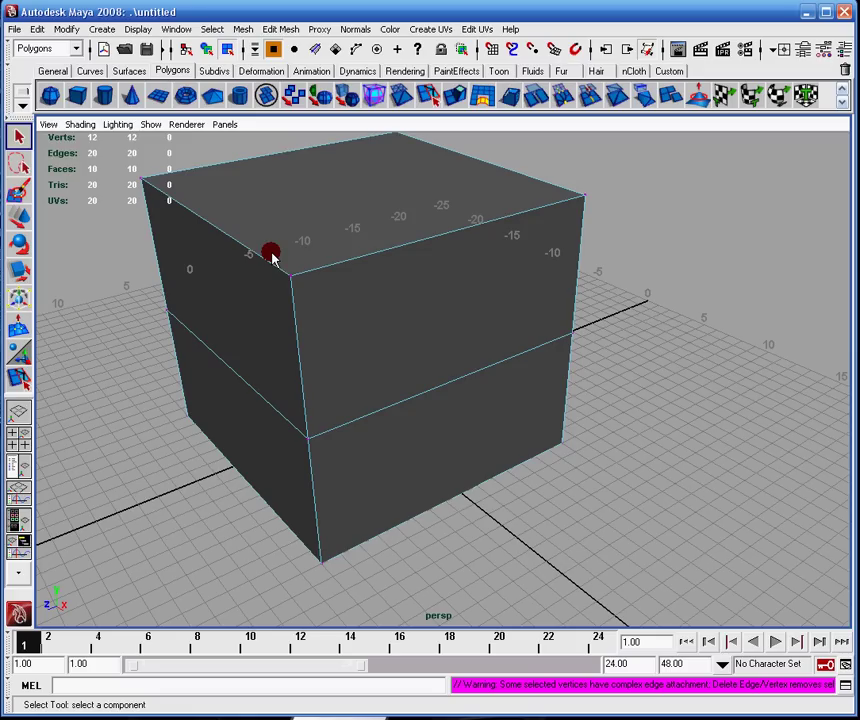
pyautogui.moveTo(270, 248); pyautogui.dragTo(313, 292)
pyautogui.press('Delete')
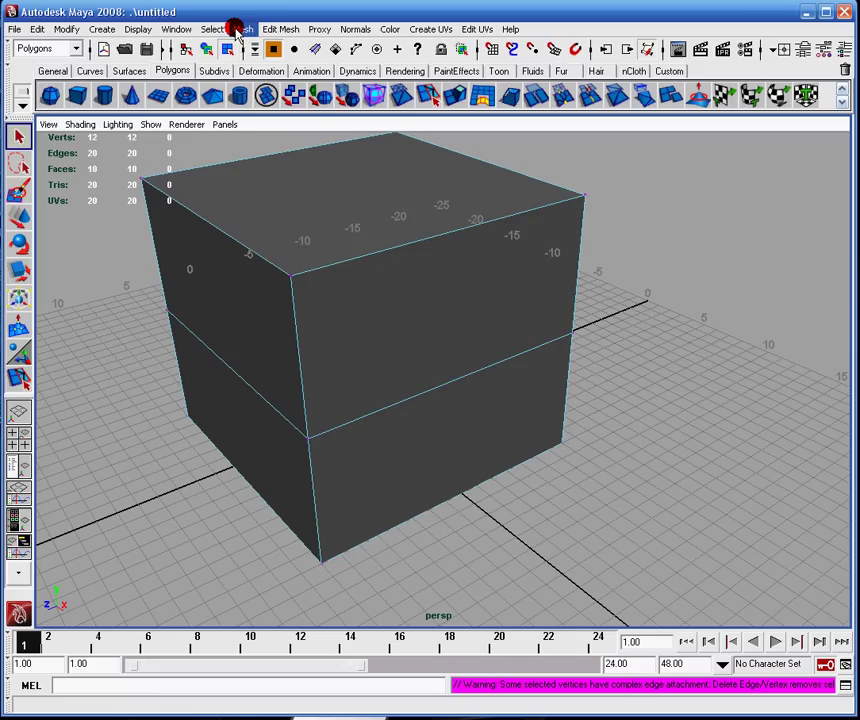
pyautogui.click(272, 31)
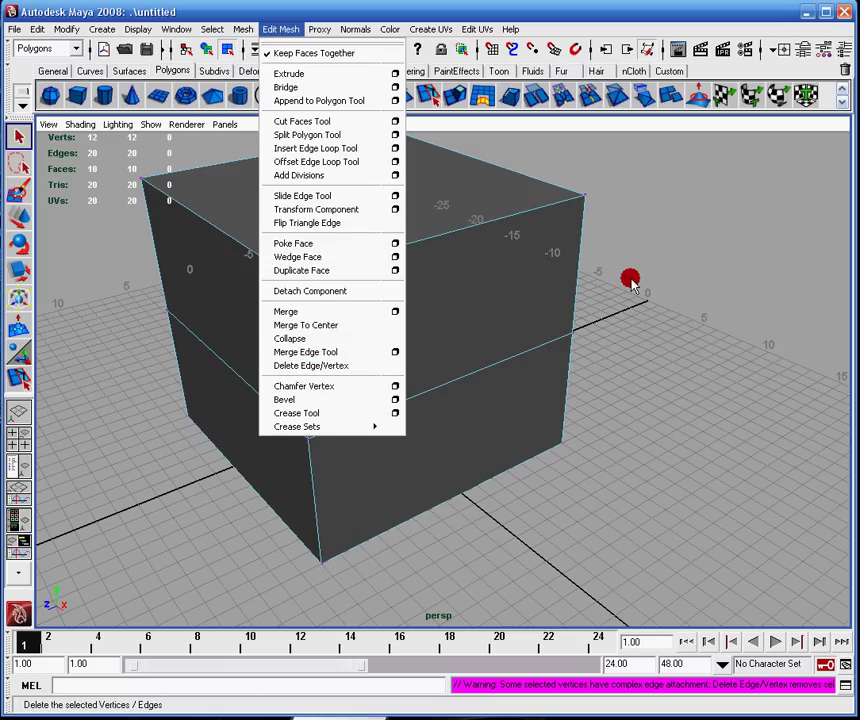
pyautogui.click(586, 203)
pyautogui.click(290, 29)
pyautogui.click(326, 366)
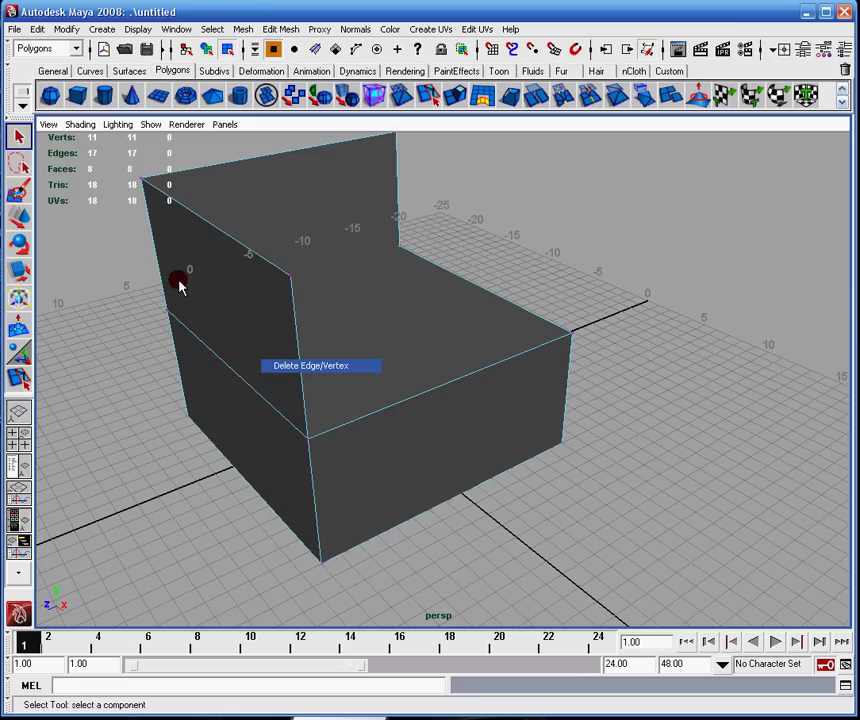
pyautogui.hotkey('ctrl', 'z')
pyautogui.click(662, 180)
pyautogui.keyDown('alt'); pyautogui.moveTo(388, 280); pyautogui.dragTo(348, 333); pyautogui.keyUp('alt')
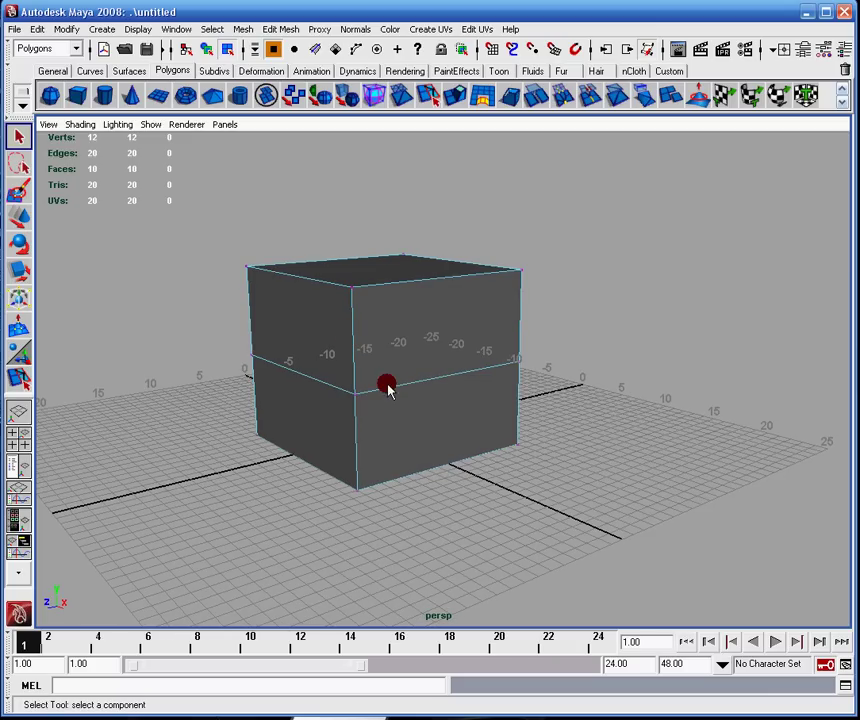
# Select the cube's middle front edge and remove it with Delete Edge/Vertex.
pyautogui.click(473, 378)
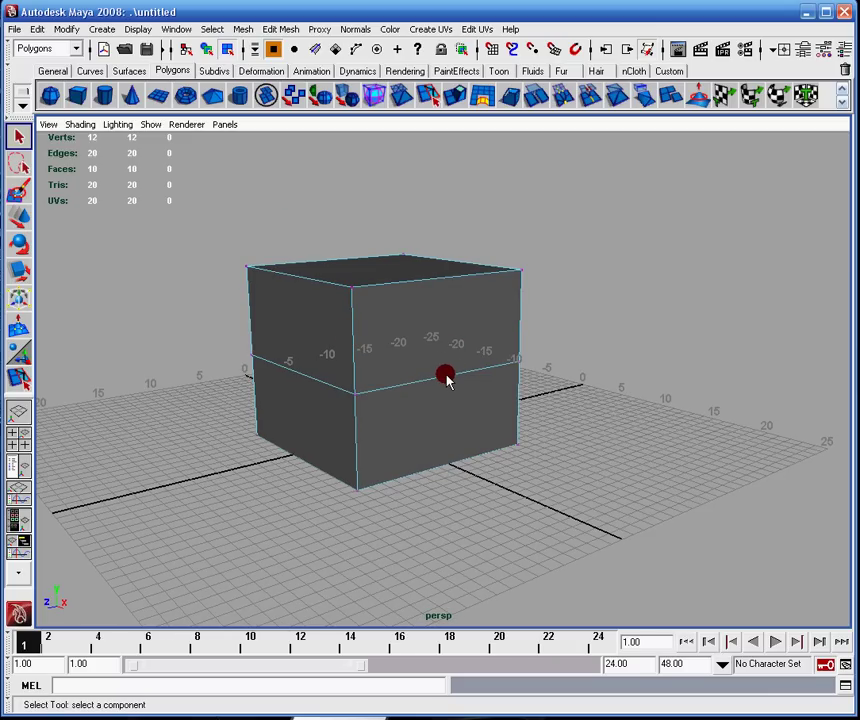
pyautogui.moveTo(446, 378); pyautogui.dragTo(444, 346, button='right')
pyautogui.click(388, 392)
pyautogui.moveTo(281, 29); pyautogui.dragTo(333, 370)
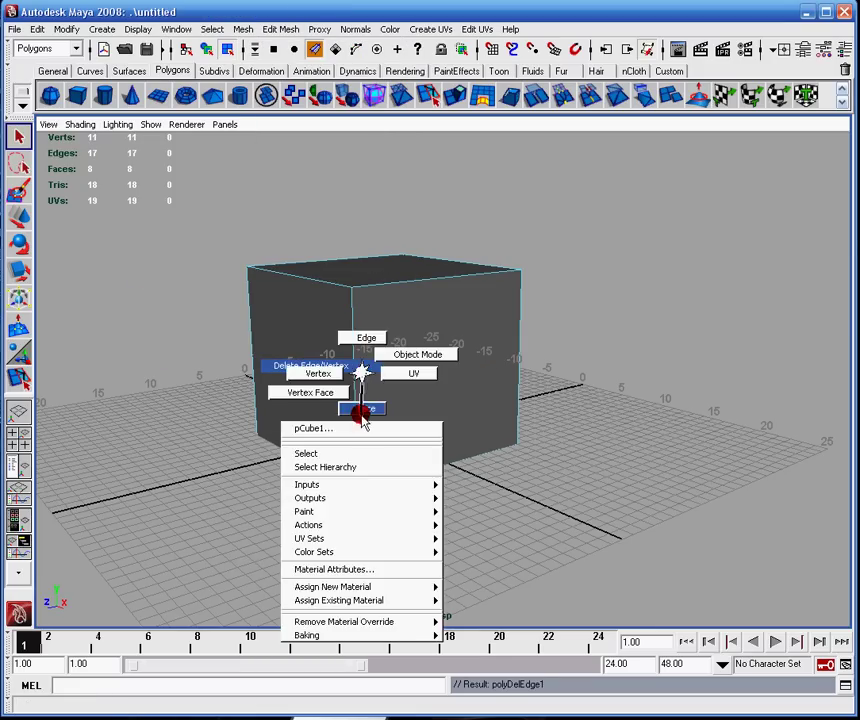
# Switch to face selection with F11, pick the cube's left face, and view the top.
pyautogui.press('F11')
pyautogui.click(313, 365)
pyautogui.keyDown('alt'); pyautogui.moveTo(313, 365); pyautogui.dragTo(394, 326, button='middle'); pyautogui.keyUp('alt')
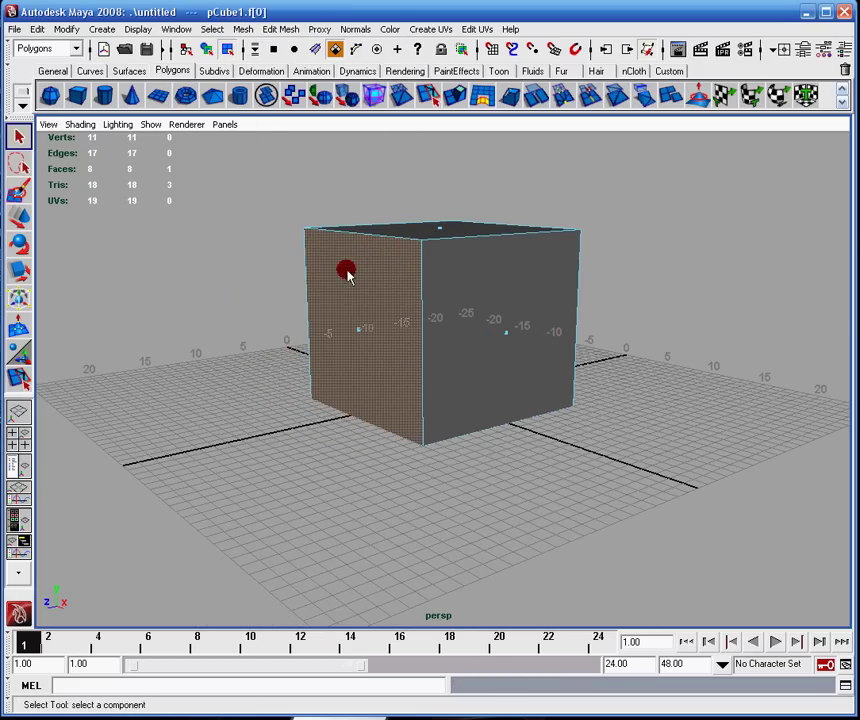
pyautogui.keyDown('alt'); pyautogui.moveTo(355, 270); pyautogui.dragTo(384, 303, button='middle'); pyautogui.keyUp('alt')
pyautogui.keyDown('alt'); pyautogui.moveTo(384, 303); pyautogui.dragTo(386, 337); pyautogui.keyUp('alt')
# Review the Extrude Face option box settings from Edit Mesh, then close the window.
pyautogui.keyDown('alt'); pyautogui.moveTo(397, 338); pyautogui.dragTo(423, 298, button='middle'); pyautogui.keyUp('alt')
pyautogui.click(430, 95)
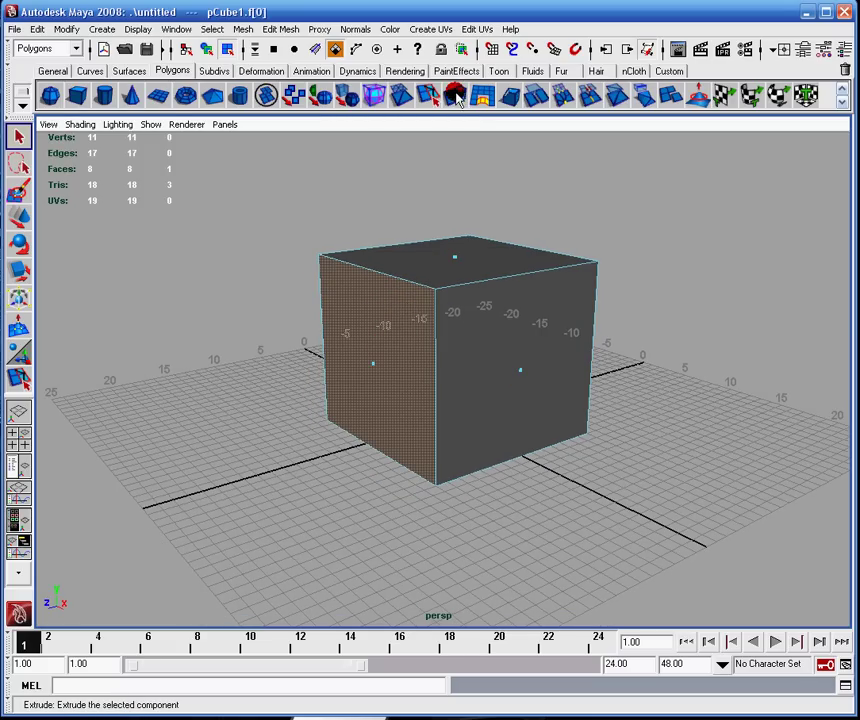
pyautogui.click(296, 30)
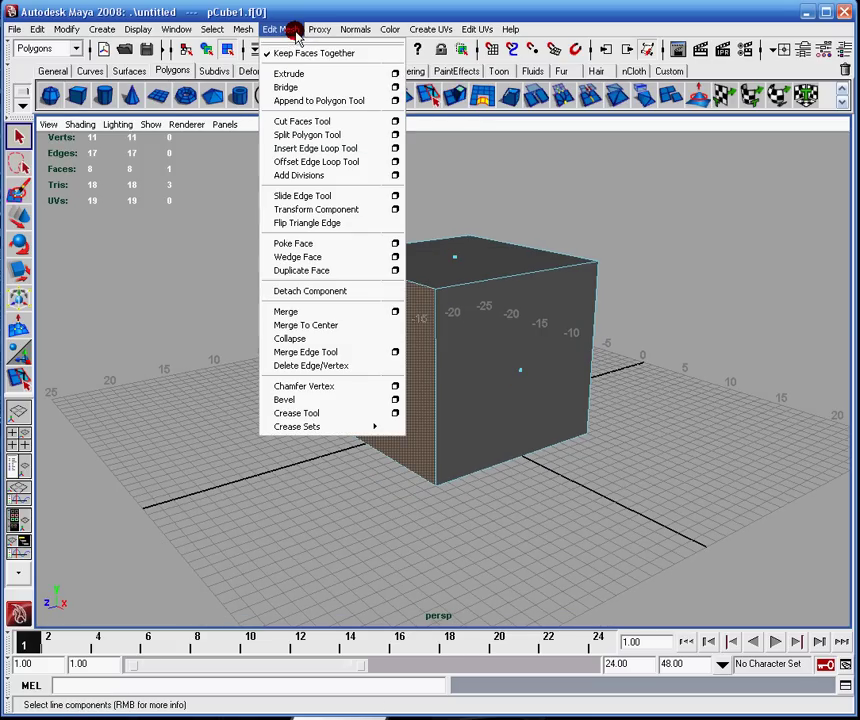
pyautogui.click(395, 73)
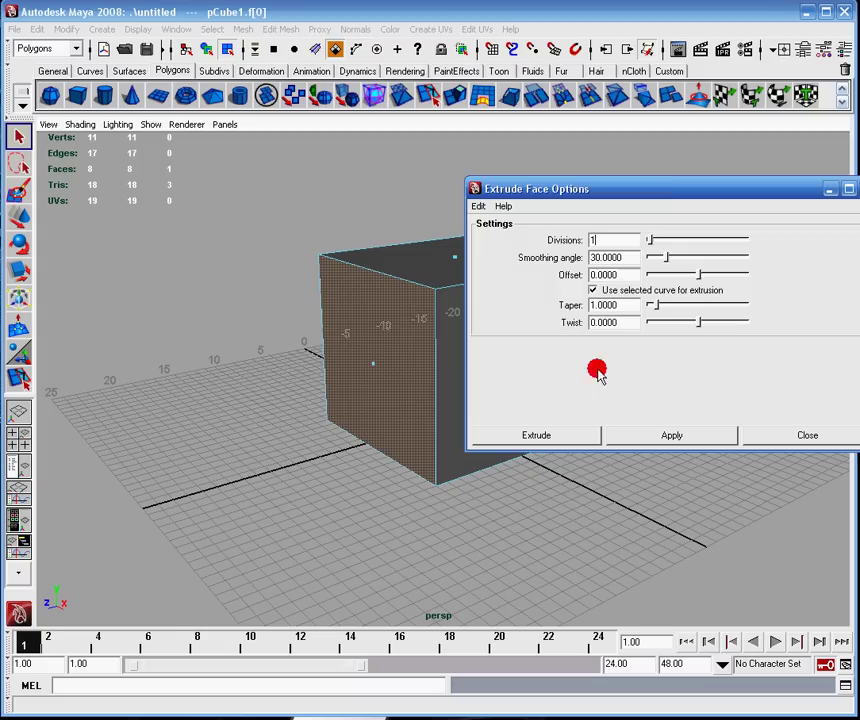
pyautogui.moveTo(645, 197); pyautogui.dragTo(475, 188)
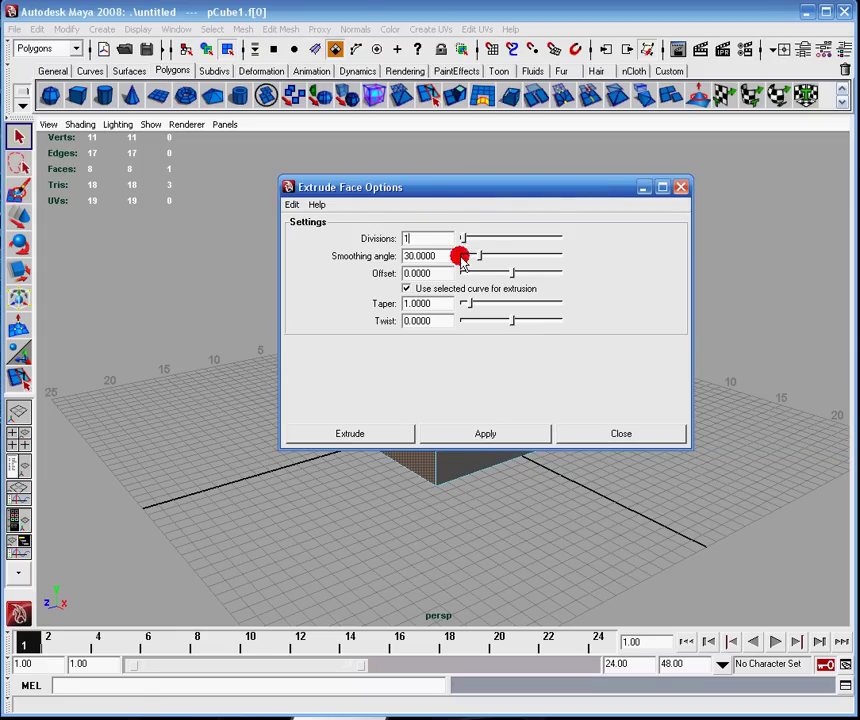
pyautogui.click(596, 440)
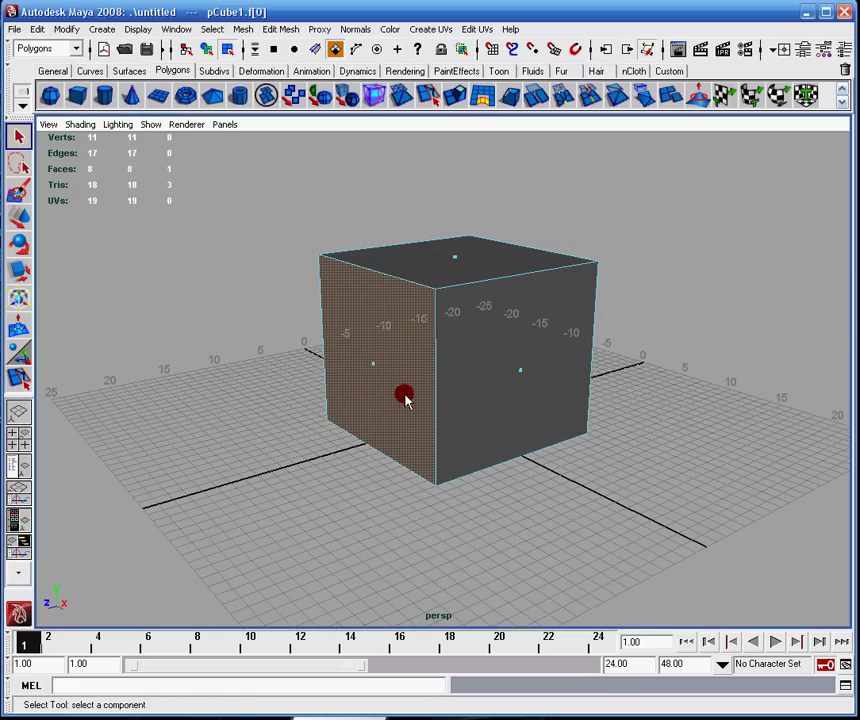
# Extrude the left face and drag it outward to lengthen the cube into a box.
pyautogui.click(457, 95)
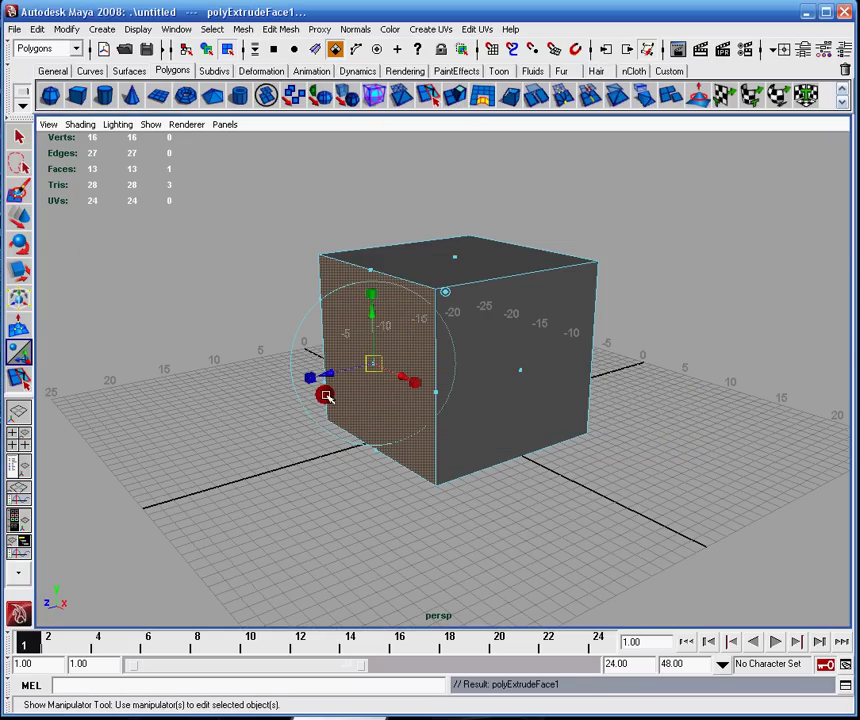
pyautogui.moveTo(337, 376); pyautogui.dragTo(194, 367)
pyautogui.keyDown('alt'); pyautogui.moveTo(386, 330); pyautogui.dragTo(453, 303); pyautogui.keyUp('alt')
pyautogui.keyDown('alt'); pyautogui.moveTo(309, 334); pyautogui.dragTo(490, 318); pyautogui.keyUp('alt')
pyautogui.keyDown('alt'); pyautogui.moveTo(409, 291); pyautogui.dragTo(514, 241); pyautogui.keyUp('alt')
pyautogui.keyDown('alt'); pyautogui.moveTo(514, 241); pyautogui.dragTo(505, 287, button='middle'); pyautogui.keyUp('alt')
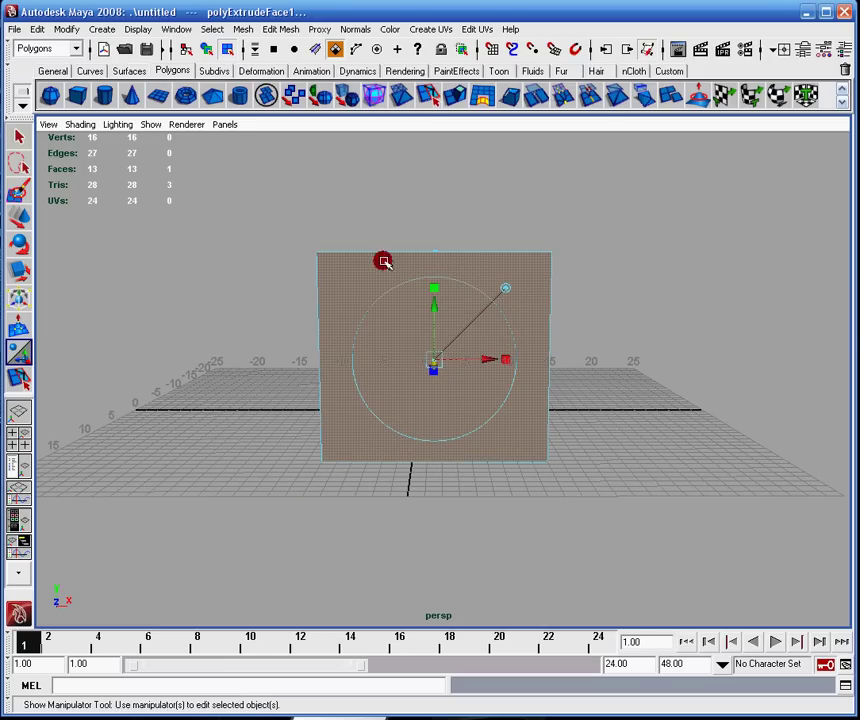
# In vertex mode, select the box's top four vertices and its left-edge vertices for inspection.
pyautogui.moveTo(463, 333); pyautogui.dragTo(422, 334, button='right')
pyautogui.moveTo(278, 225); pyautogui.dragTo(641, 276)
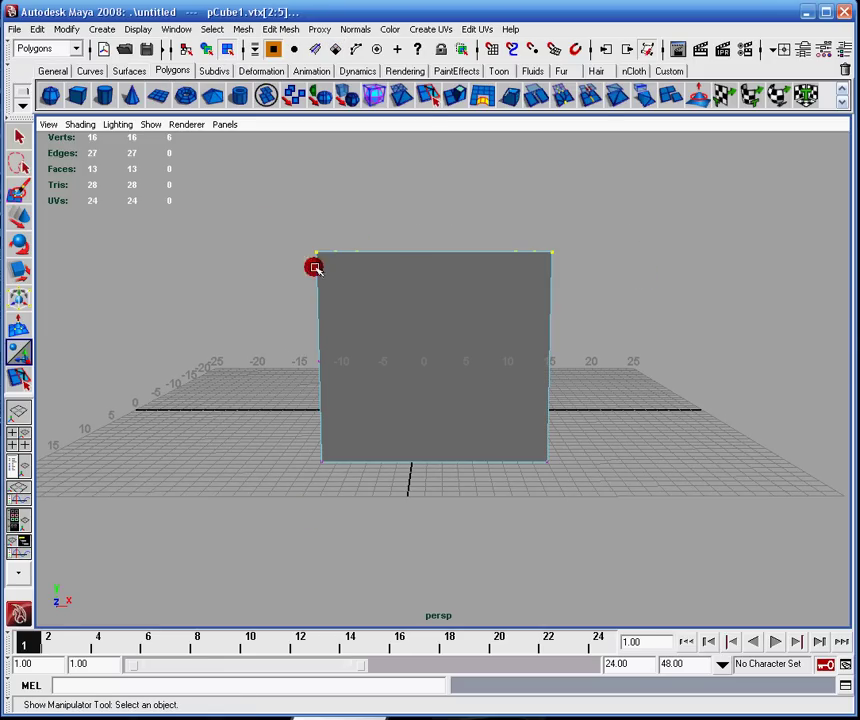
pyautogui.keyDown('alt'); pyautogui.moveTo(507, 376); pyautogui.dragTo(314, 252); pyautogui.keyUp('alt')
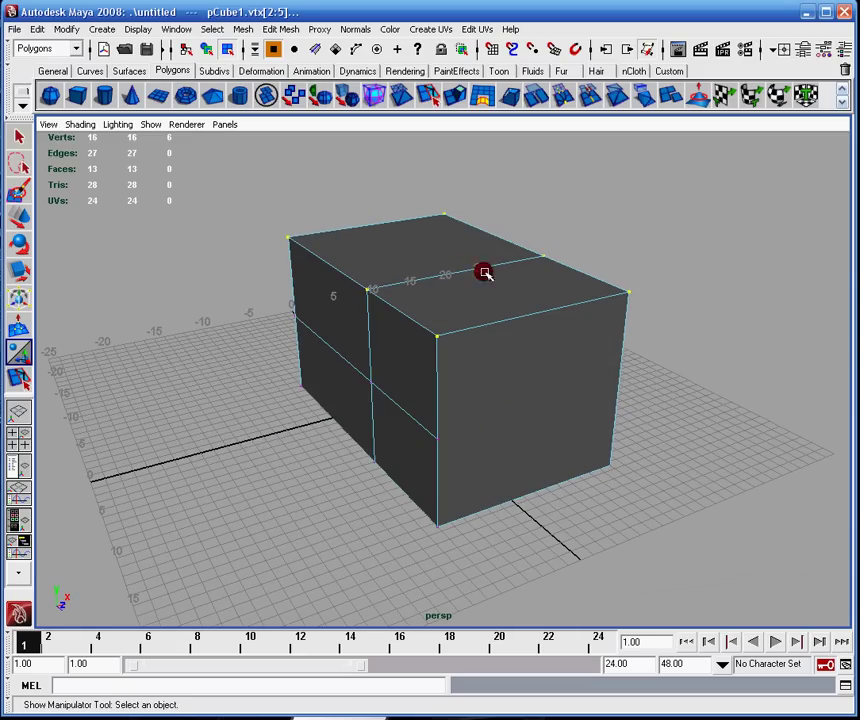
pyautogui.keyDown('alt'); pyautogui.moveTo(563, 322); pyautogui.dragTo(480, 262); pyautogui.keyUp('alt')
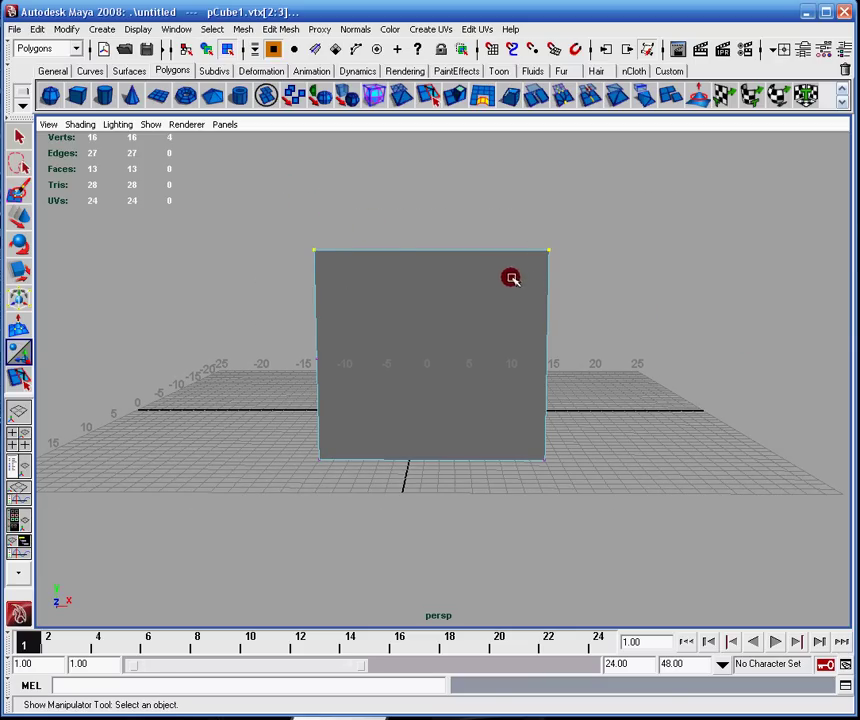
pyautogui.keyDown('alt'); pyautogui.moveTo(447, 226); pyautogui.dragTo(445, 242); pyautogui.keyUp('alt')
pyautogui.moveTo(298, 185); pyautogui.dragTo(355, 341)
pyautogui.keyDown('alt'); pyautogui.moveTo(383, 386); pyautogui.dragTo(481, 318); pyautogui.keyUp('alt')
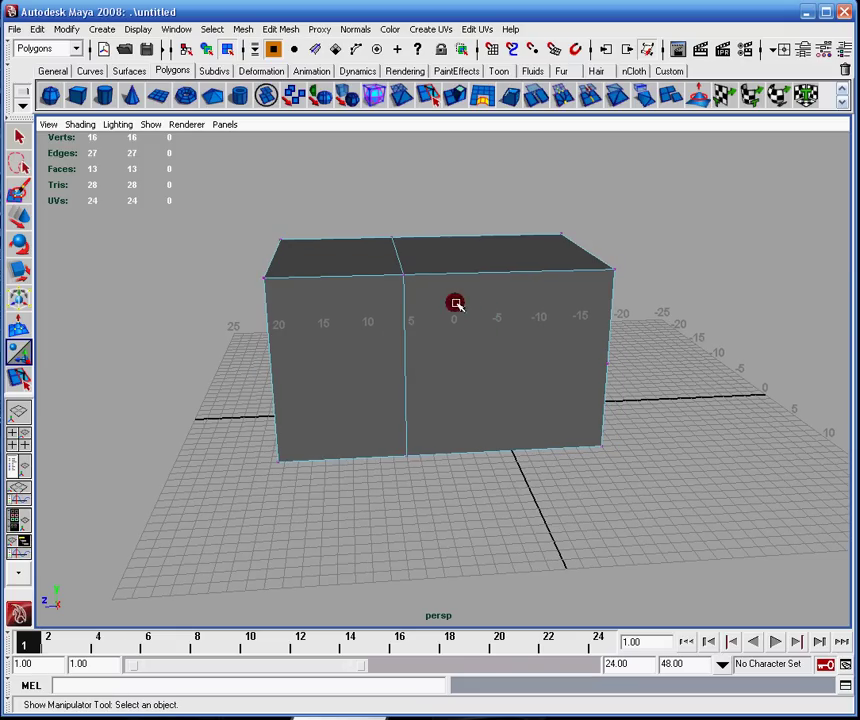
pyautogui.keyDown('alt'); pyautogui.moveTo(455, 303); pyautogui.dragTo(507, 357); pyautogui.keyUp('alt')
# Select the front face's middle horizontal edge and delete it with Delete Edge/Vertex.
pyautogui.click(19, 136)
pyautogui.press('F10')
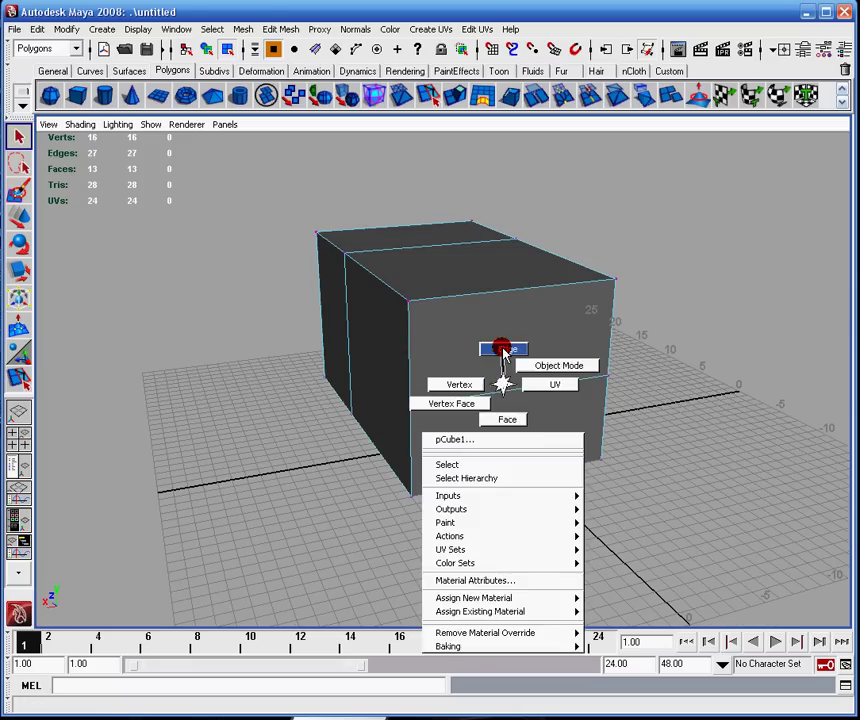
pyautogui.click(506, 392)
pyautogui.click(281, 29)
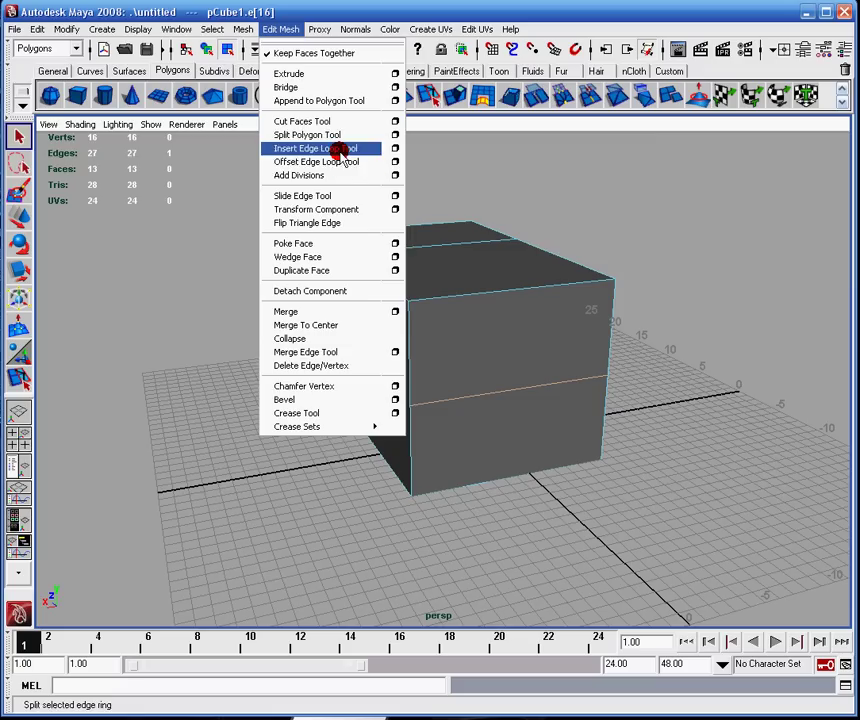
pyautogui.click(333, 368)
pyautogui.keyDown('alt'); pyautogui.moveTo(238, 409); pyautogui.dragTo(395, 393); pyautogui.keyUp('alt')
pyautogui.keyDown('alt'); pyautogui.moveTo(316, 281); pyautogui.dragTo(310, 338); pyautogui.keyUp('alt')
pyautogui.keyDown('alt'); pyautogui.moveTo(392, 318); pyautogui.dragTo(403, 413); pyautogui.keyUp('alt')
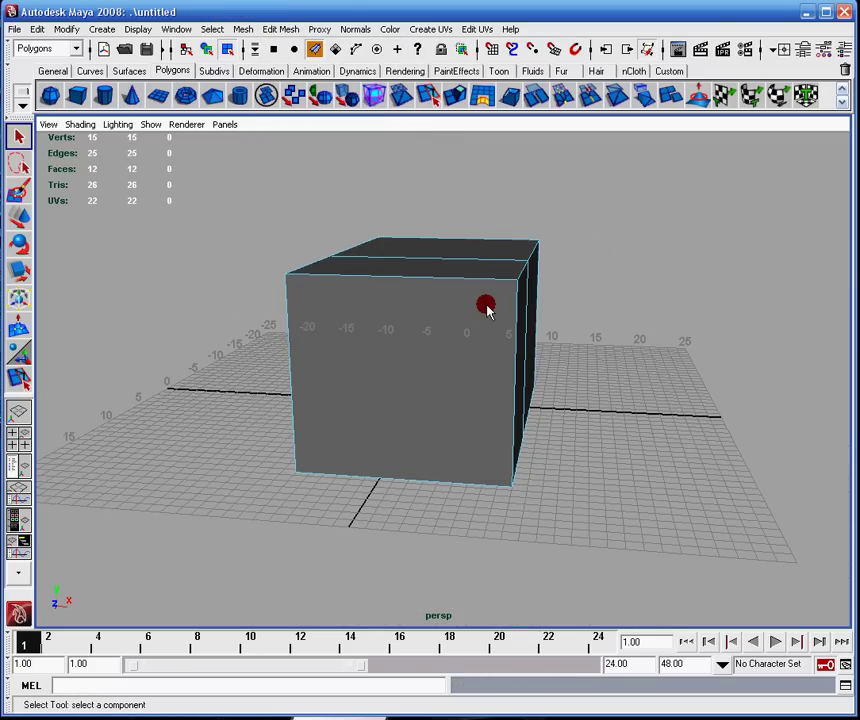
pyautogui.keyDown('alt'); pyautogui.moveTo(361, 303); pyautogui.dragTo(374, 380); pyautogui.keyUp('alt')
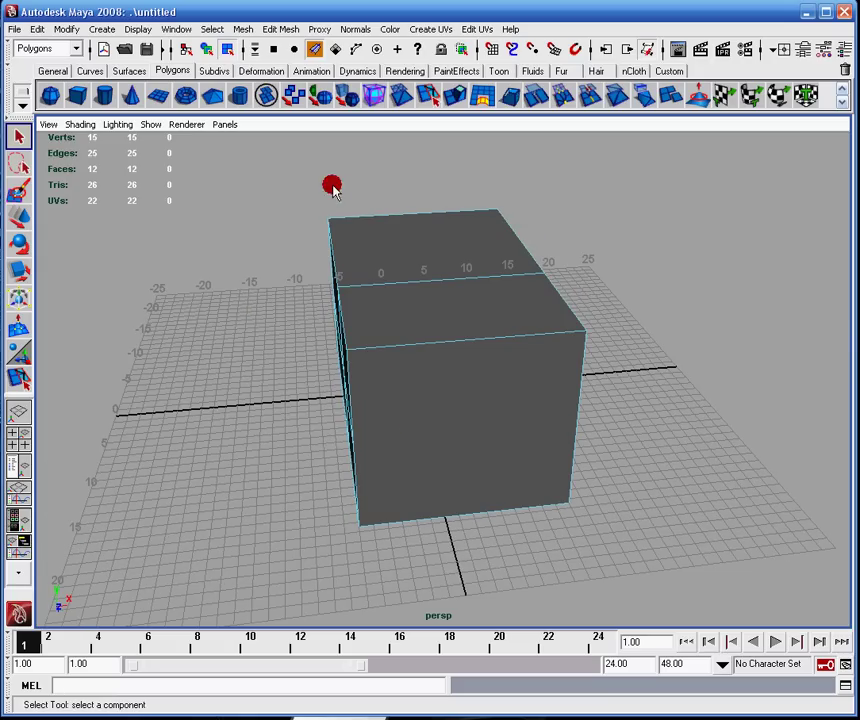
pyautogui.keyDown('alt'); pyautogui.moveTo(440, 232); pyautogui.dragTo(492, 358); pyautogui.keyUp('alt')
# Extrude the box's right end face and pull it out to lengthen the box.
pyautogui.moveTo(478, 378); pyautogui.dragTo(482, 402, button='right')
pyautogui.click(474, 378)
pyautogui.click(441, 76)
pyautogui.moveTo(507, 396); pyautogui.dragTo(601, 439)
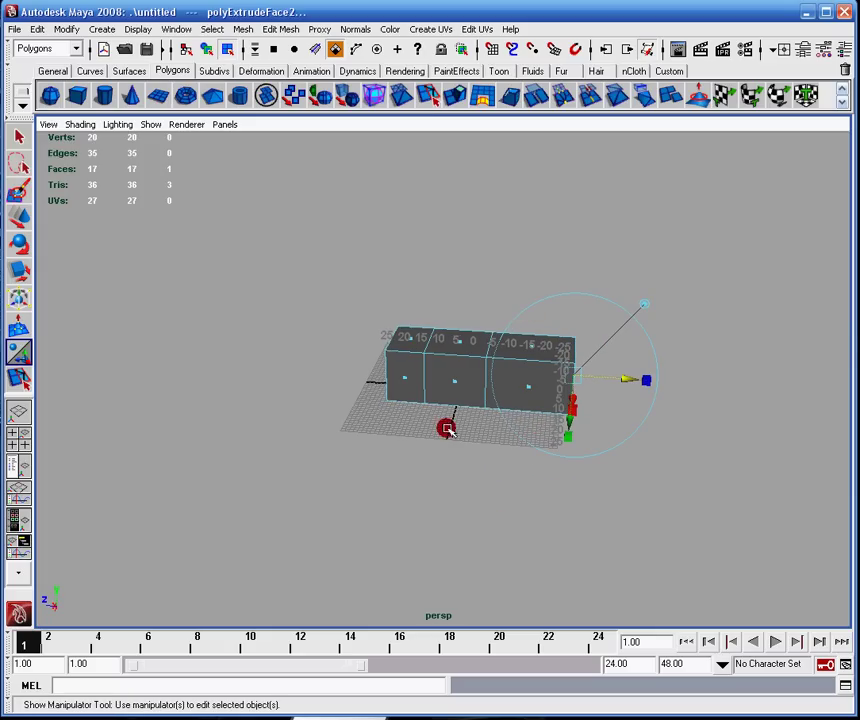
pyautogui.keyDown('alt'); pyautogui.moveTo(515, 428); pyautogui.dragTo(455, 318); pyautogui.keyUp('alt')
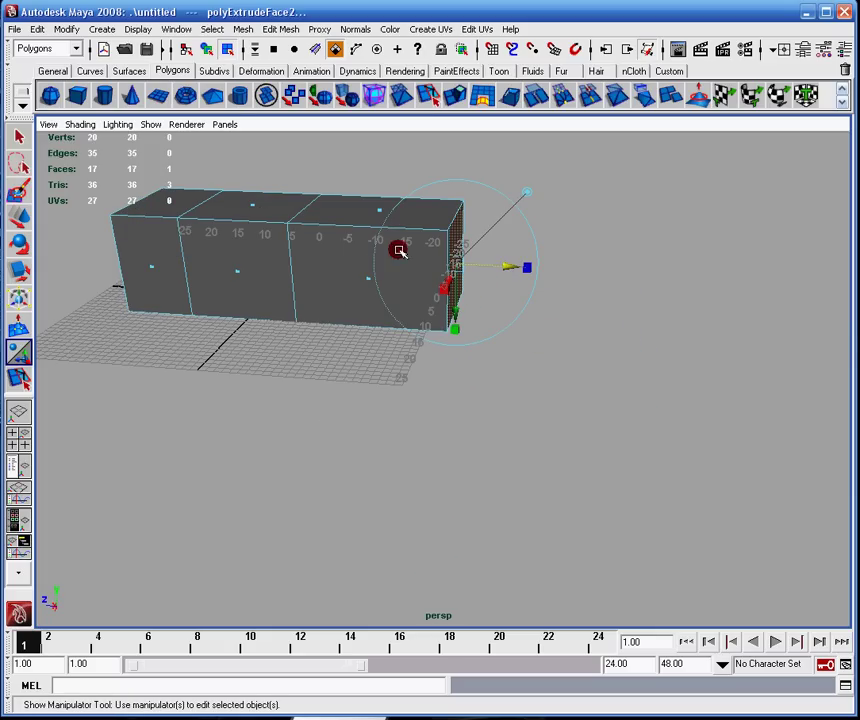
# Extrude a side face of the last section outward to form the L shape.
pyautogui.click(355, 290)
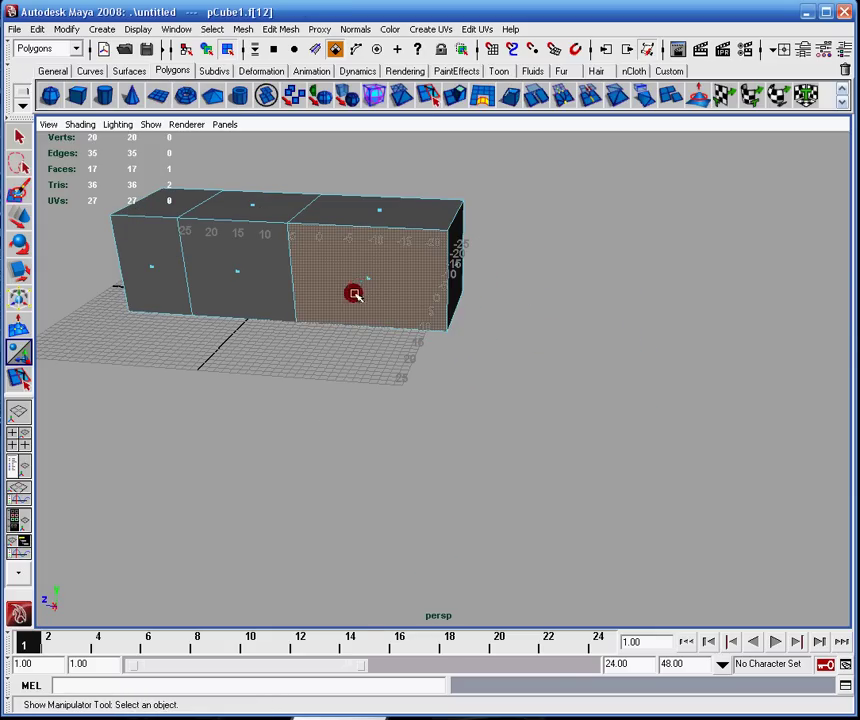
pyautogui.click(455, 95)
pyautogui.keyDown('alt'); pyautogui.moveTo(420, 390); pyautogui.dragTo(651, 436); pyautogui.keyUp('alt')
pyautogui.keyDown('alt'); pyautogui.moveTo(651, 436); pyautogui.dragTo(526, 453, button='right'); pyautogui.keyUp('alt')
pyautogui.keyDown('alt'); pyautogui.moveTo(526, 453); pyautogui.dragTo(371, 354); pyautogui.keyUp('alt')
pyautogui.keyDown('alt'); pyautogui.moveTo(435, 423); pyautogui.dragTo(372, 328); pyautogui.keyUp('alt')
pyautogui.keyDown('alt'); pyautogui.moveTo(561, 268); pyautogui.dragTo(503, 397, button='right'); pyautogui.keyUp('alt')
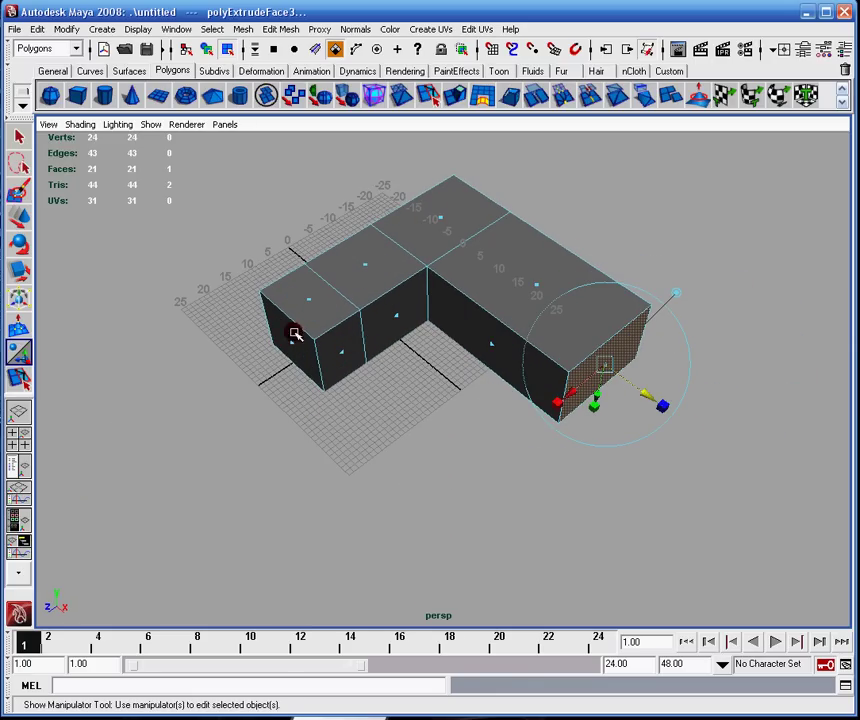
pyautogui.keyDown('alt'); pyautogui.moveTo(461, 353); pyautogui.dragTo(394, 274); pyautogui.keyUp('alt')
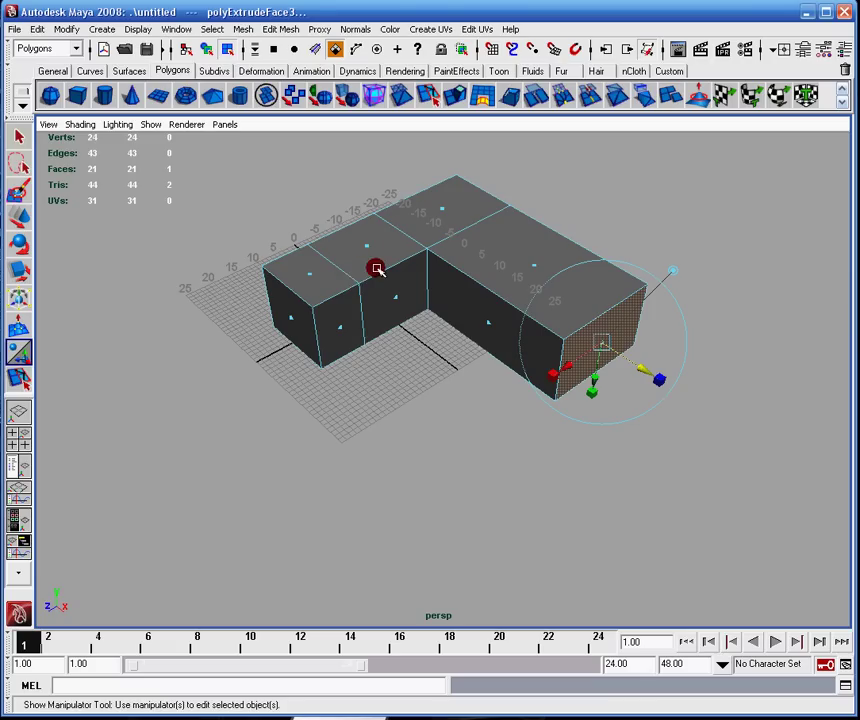
# Insert edge loops across the block and along the right arm with the Insert Edge Loop Tool.
pyautogui.click(285, 29)
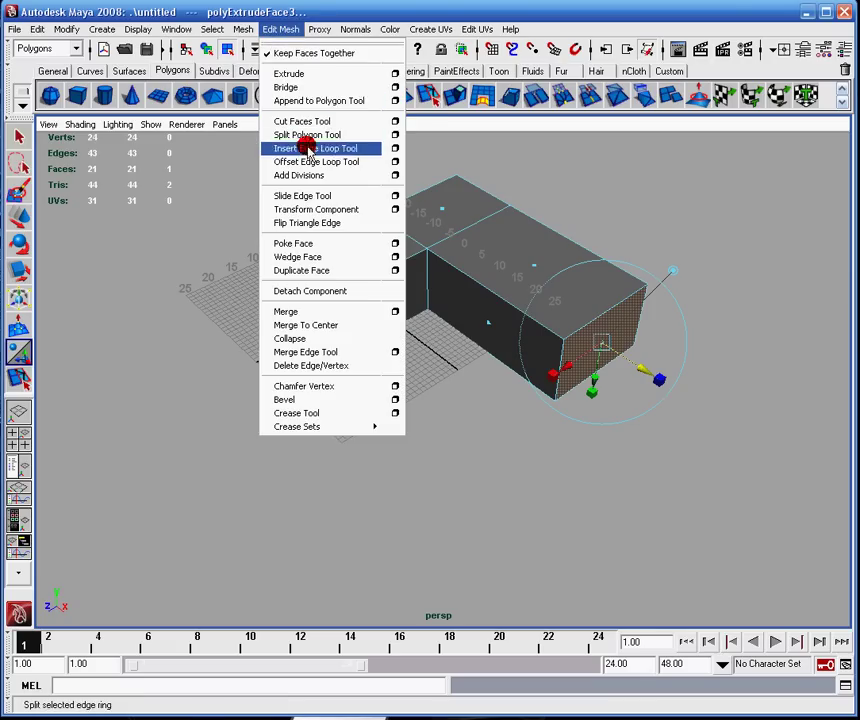
pyautogui.click(308, 148)
pyautogui.click(380, 263)
pyautogui.moveTo(486, 294); pyautogui.dragTo(531, 320)
pyautogui.moveTo(437, 262); pyautogui.dragTo(507, 288)
pyautogui.scroll(5, 385, 220)
pyautogui.scroll(-3, 385, 220)
pyautogui.keyDown('alt'); pyautogui.moveTo(385, 220); pyautogui.dragTo(570, 392); pyautogui.keyUp('alt')
pyautogui.press('q')
pyautogui.keyDown('alt'); pyautogui.moveTo(400, 240); pyautogui.dragTo(378, 134); pyautogui.keyUp('alt')
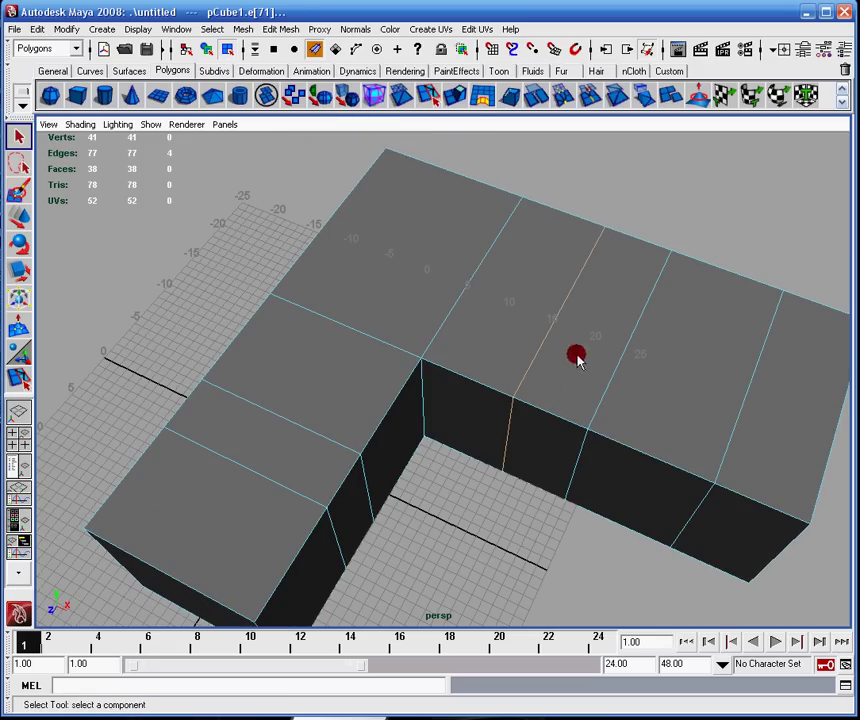
# Activate the Split Polygon Tool from the shelf and bring up the Edit Mesh menu.
pyautogui.click(428, 94)
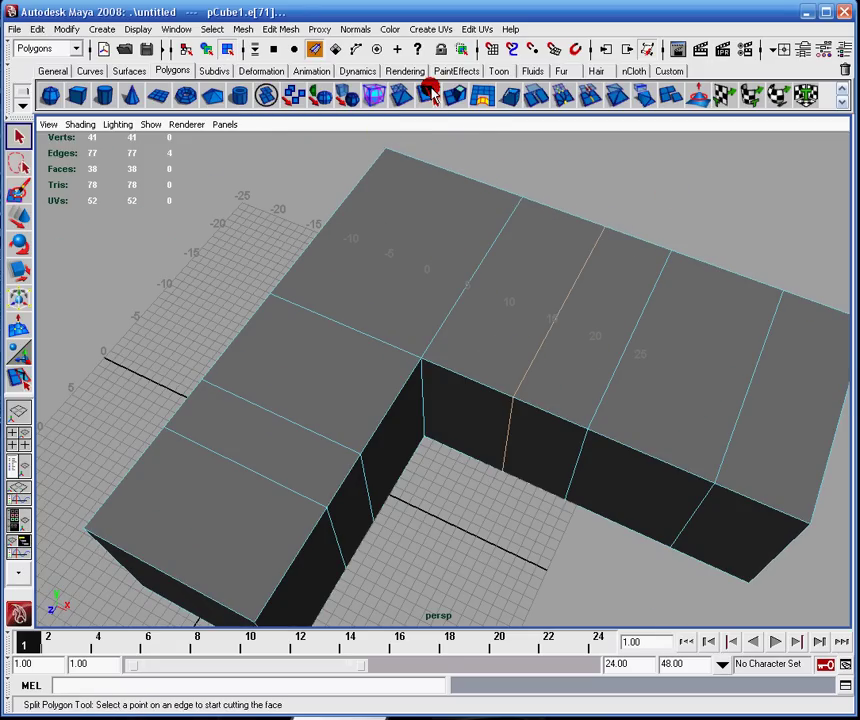
pyautogui.click(430, 95)
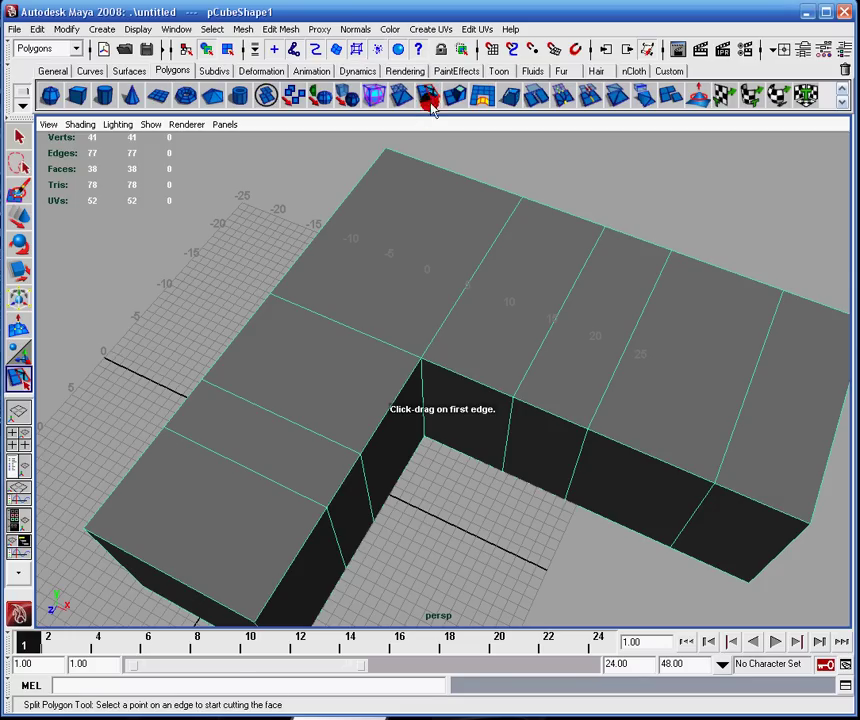
pyautogui.click(319, 30)
pyautogui.moveTo(284, 30)
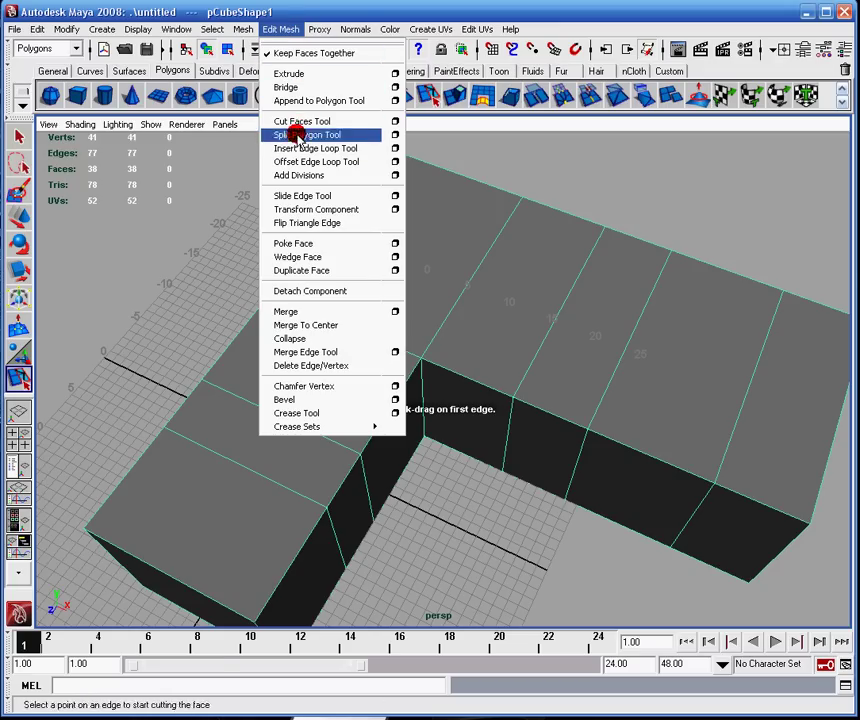
# Split the corner face with the Split Polygon Tool, starting on the diagonal edge.
pyautogui.click(285, 134)
pyautogui.click(470, 287)
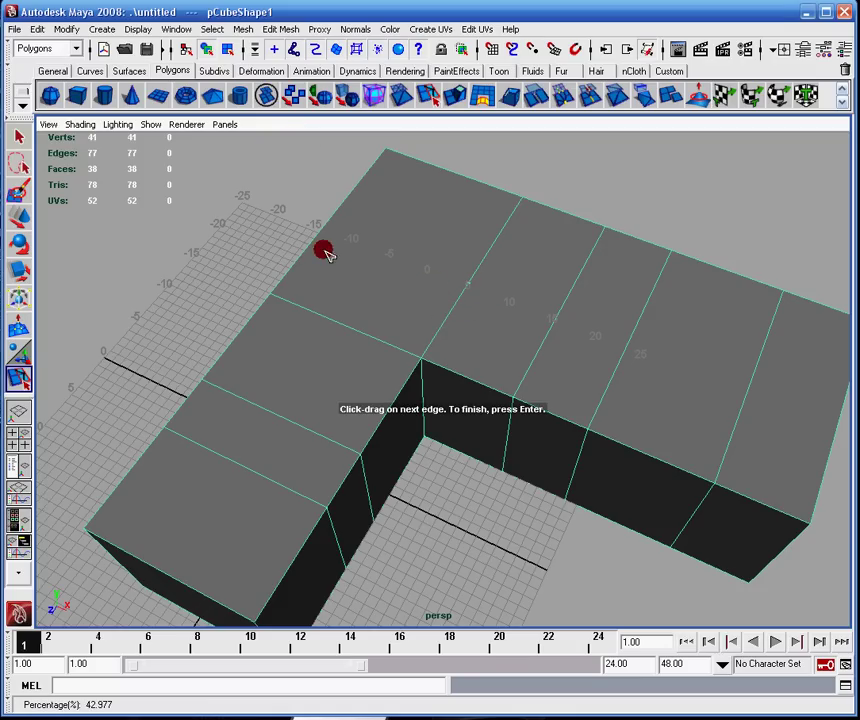
pyautogui.moveTo(313, 242); pyautogui.dragTo(330, 237)
pyautogui.press('q')
pyautogui.keyDown('alt'); pyautogui.moveTo(345, 300); pyautogui.dragTo(396, 237); pyautogui.keyUp('alt')
pyautogui.keyDown('alt'); pyautogui.moveTo(551, 228); pyautogui.dragTo(518, 323); pyautogui.keyUp('alt')
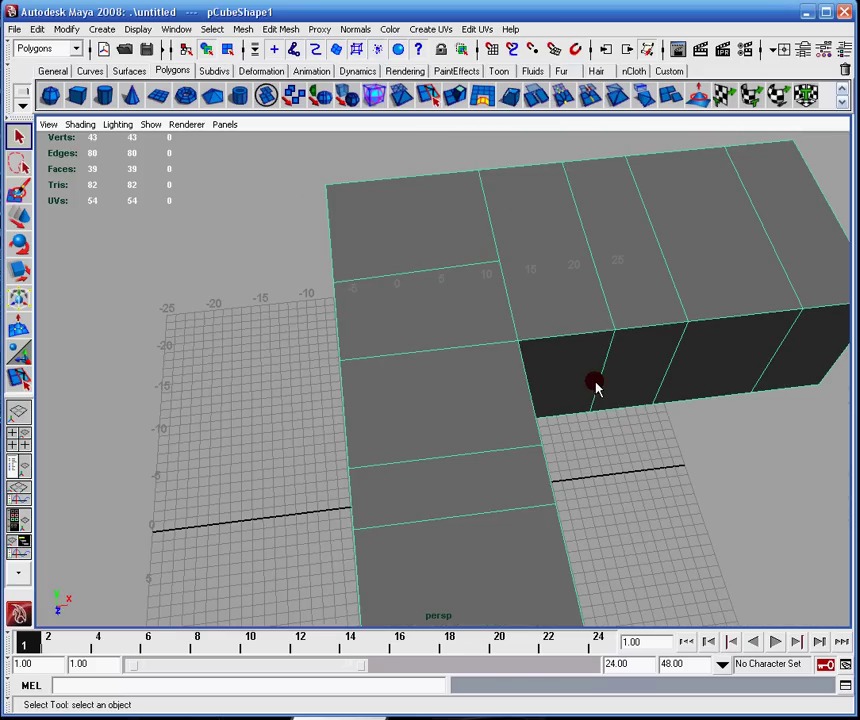
pyautogui.keyDown('alt'); pyautogui.moveTo(595, 386); pyautogui.dragTo(450, 292); pyautogui.keyUp('alt')
pyautogui.keyDown('alt'); pyautogui.moveTo(420, 250); pyautogui.dragTo(426, 326); pyautogui.keyUp('alt')
# Add another edge loop across the blocks with the Insert Edge Loop Tool.
pyautogui.click(283, 30)
pyautogui.click(315, 145)
pyautogui.moveTo(340, 268); pyautogui.dragTo(459, 263)
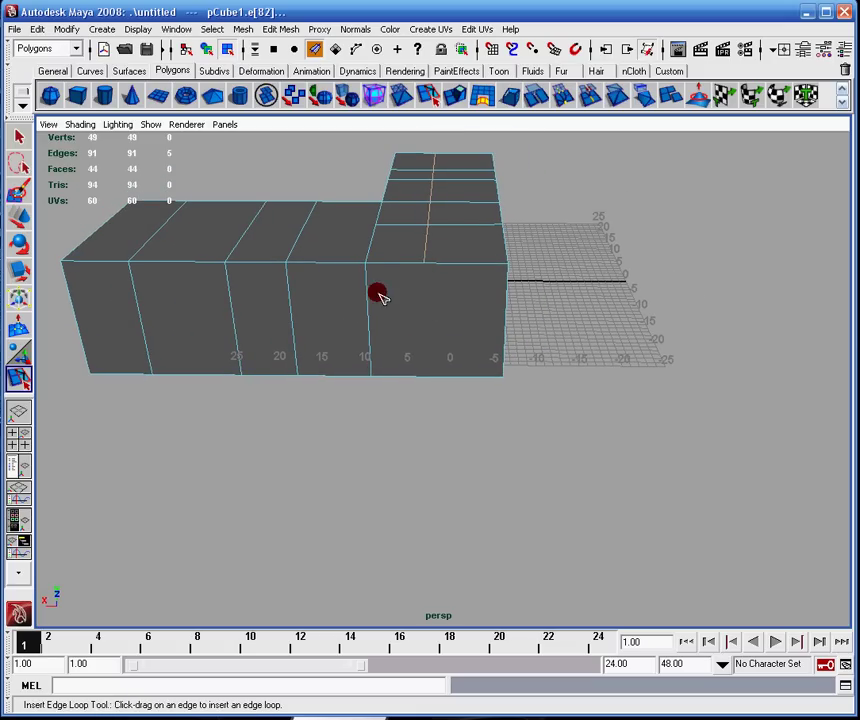
pyautogui.moveTo(437, 340)
pyautogui.keyDown('alt'); pyautogui.mouseDown()
pyautogui.moveTo(447, 269)
pyautogui.moveTo(449, 343)
pyautogui.mouseUp(); pyautogui.keyUp('alt')
pyautogui.keyDown('alt'); pyautogui.moveTo(393, 238); pyautogui.dragTo(463, 280); pyautogui.keyUp('alt')
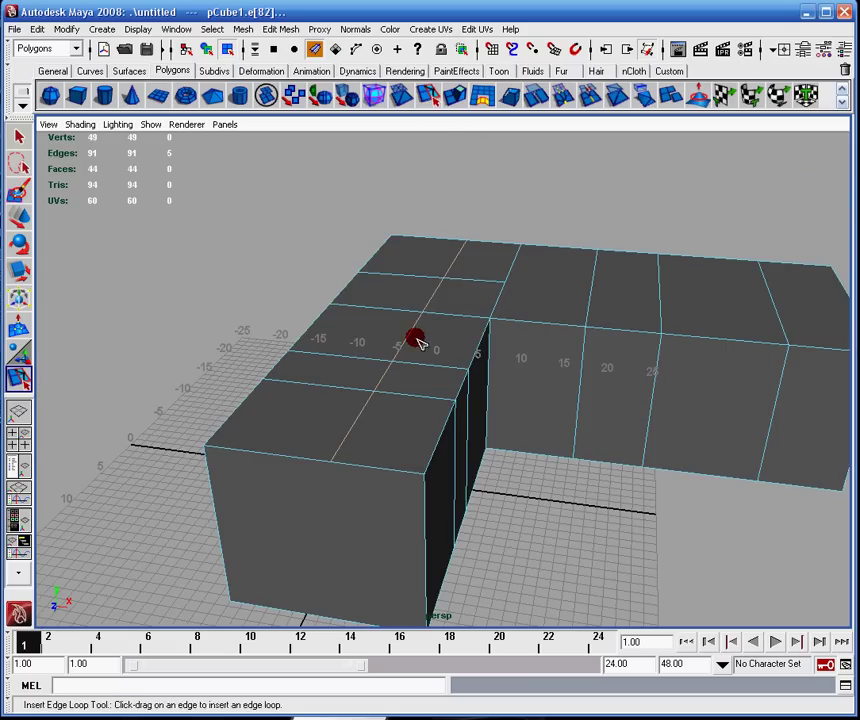
pyautogui.scroll(5, 415, 340)
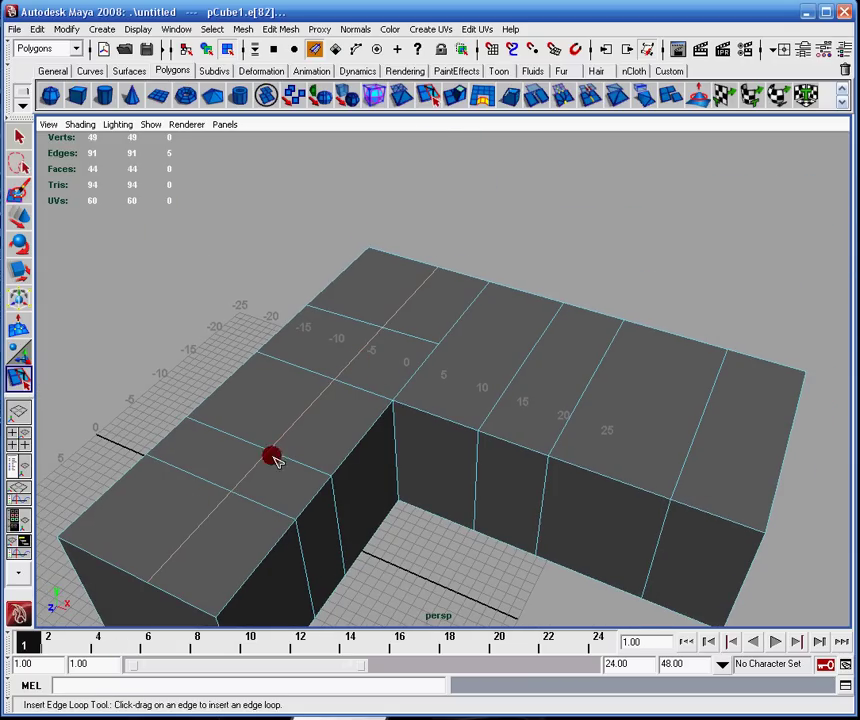
pyautogui.press('q')
pyautogui.keyDown('alt'); pyautogui.moveTo(210, 357); pyautogui.dragTo(380, 315); pyautogui.keyUp('alt')
# Split the front block's face from its top edge down to its bottom edge.
pyautogui.click(429, 97)
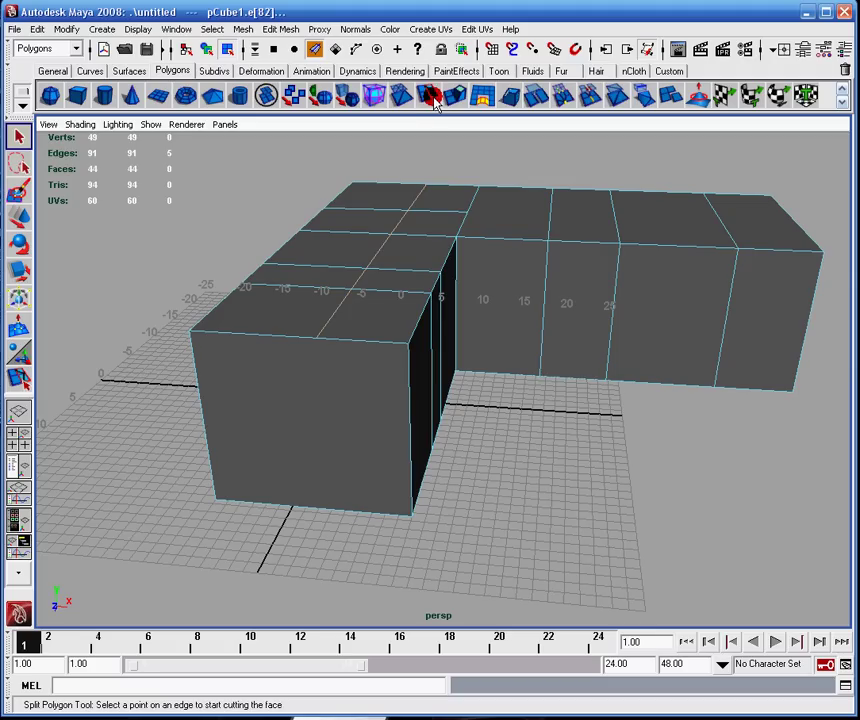
pyautogui.click(367, 340)
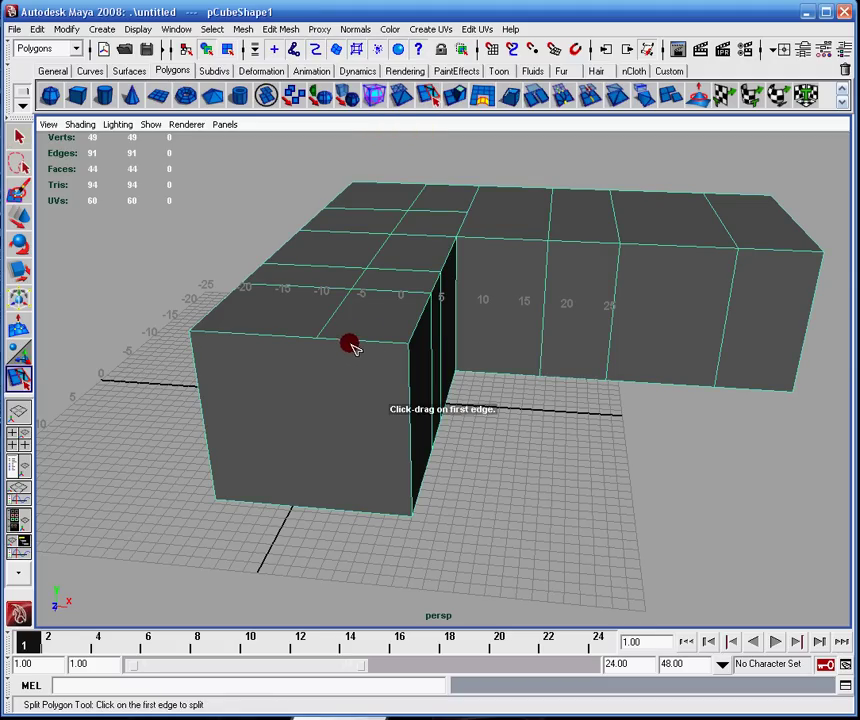
pyautogui.moveTo(352, 343); pyautogui.dragTo(316, 338)
pyautogui.moveTo(333, 512)
pyautogui.mouseDown()
pyautogui.moveTo(314, 511)
pyautogui.moveTo(321, 502)
pyautogui.mouseUp()
pyautogui.press('Return')
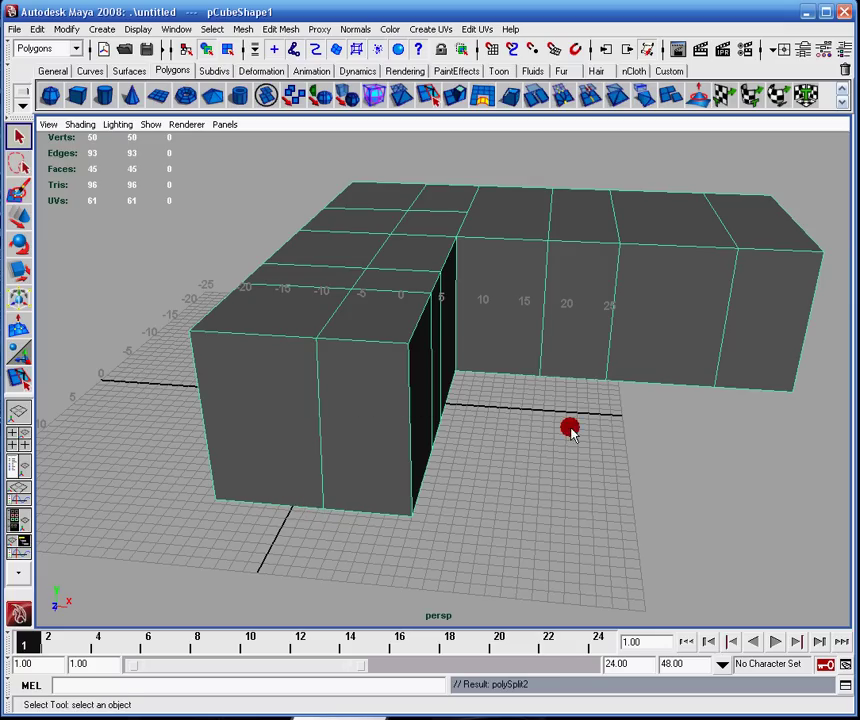
pyautogui.keyDown('alt'); pyautogui.moveTo(570, 426); pyautogui.dragTo(342, 405); pyautogui.keyUp('alt')
pyautogui.keyDown('alt'); pyautogui.moveTo(286, 392); pyautogui.dragTo(349, 288); pyautogui.keyUp('alt')
pyautogui.keyDown('alt'); pyautogui.moveTo(489, 198); pyautogui.dragTo(409, 304); pyautogui.keyUp('alt')
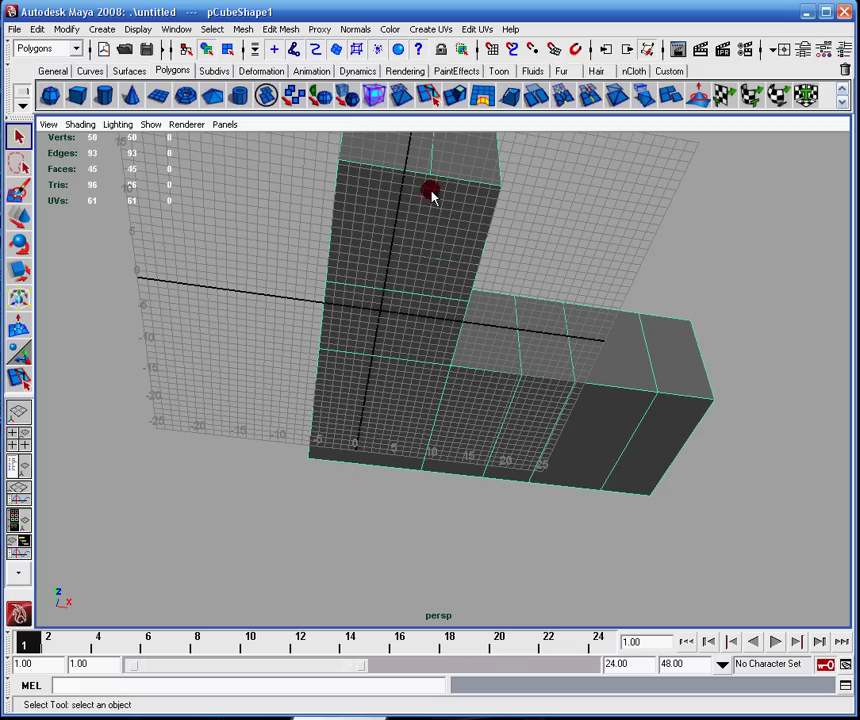
pyautogui.keyDown('alt'); pyautogui.moveTo(357, 412); pyautogui.dragTo(462, 273); pyautogui.keyUp('alt')
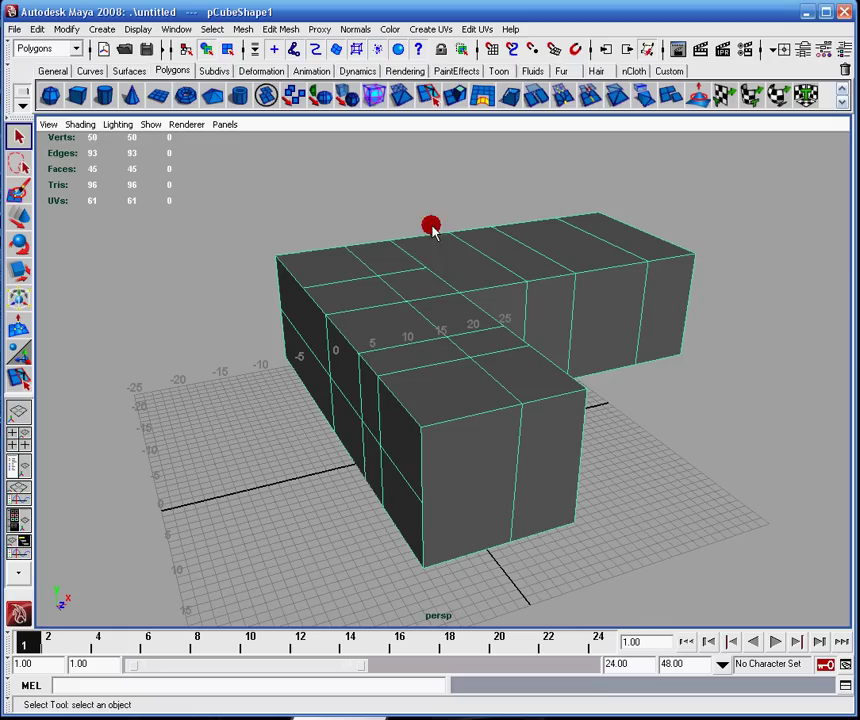
# Select one top face and extrude it upward into a small raised cube.
pyautogui.moveTo(427, 275); pyautogui.dragTo(430, 300, button='right')
pyautogui.click(415, 283)
pyautogui.click(465, 103)
pyautogui.moveTo(411, 282); pyautogui.dragTo(464, 298)
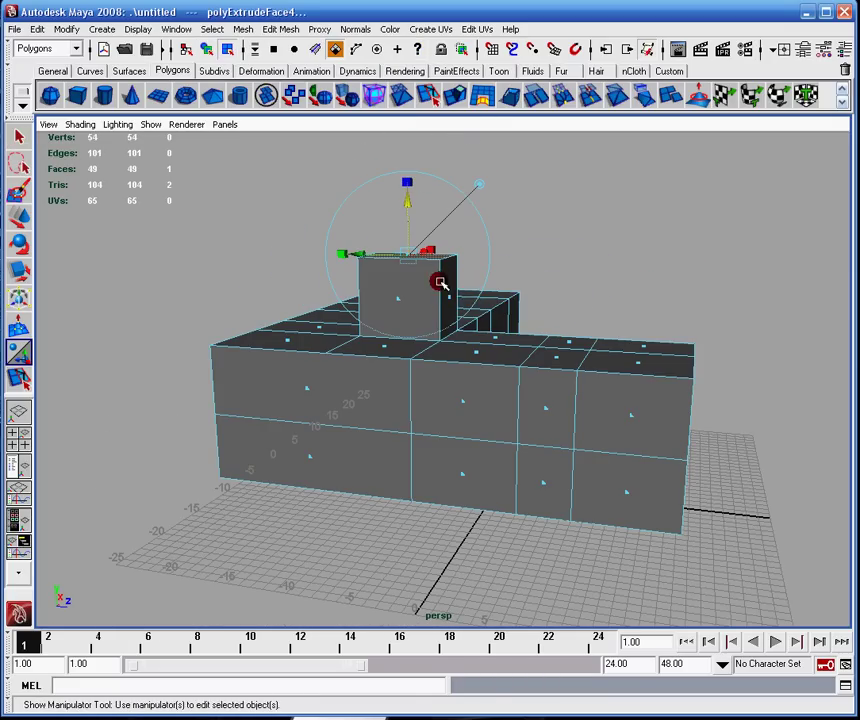
pyautogui.click(286, 30)
pyautogui.moveTo(243, 30)
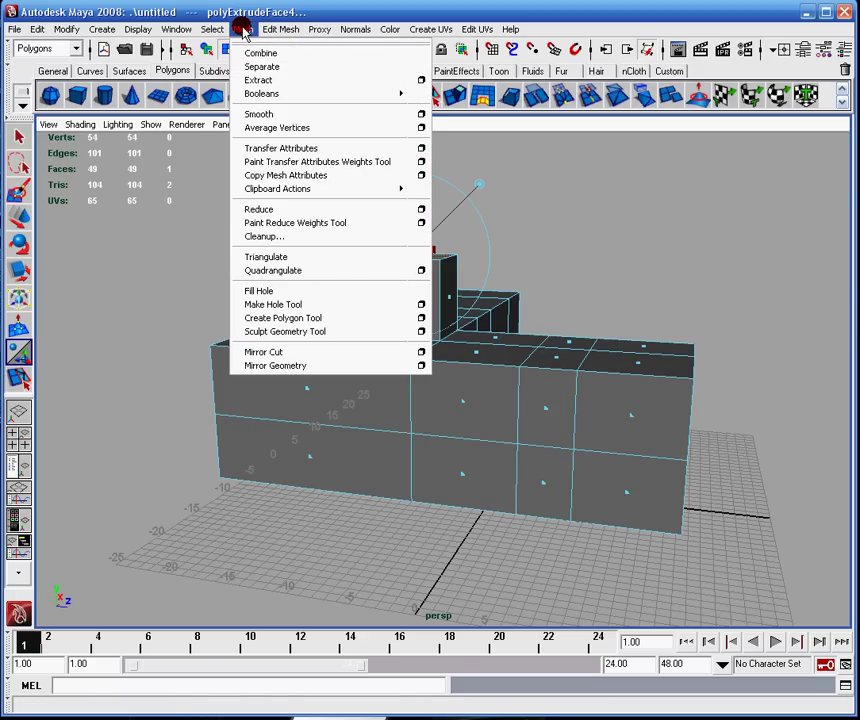
pyautogui.click(340, 237)
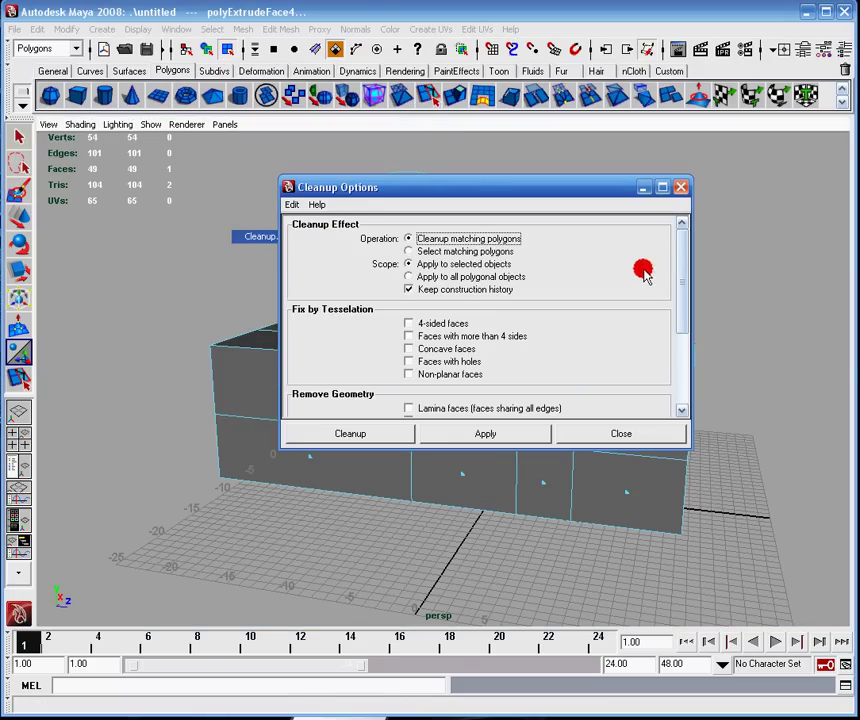
pyautogui.moveTo(680, 246); pyautogui.dragTo(676, 342)
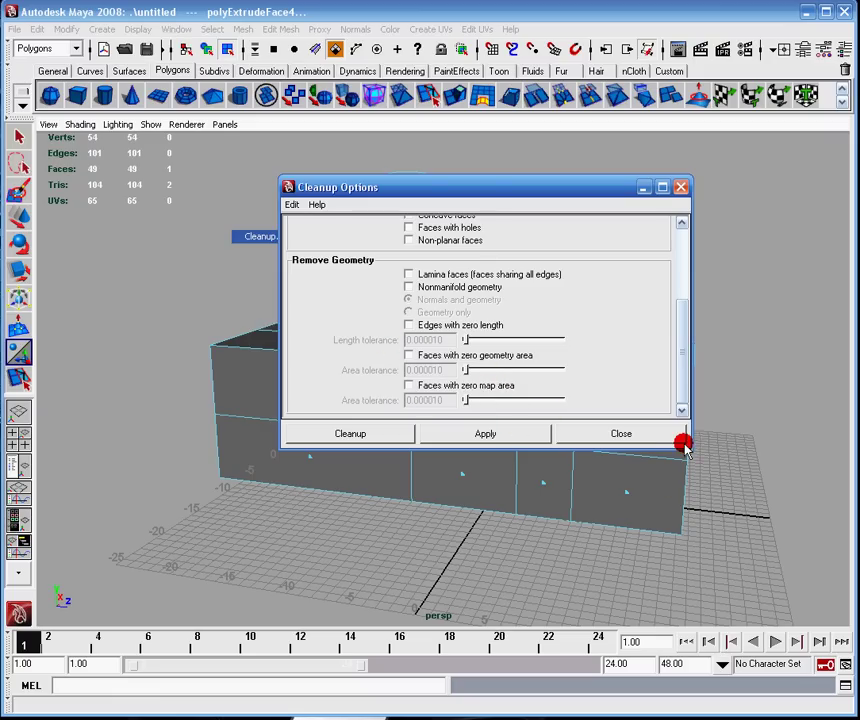
pyautogui.moveTo(689, 449); pyautogui.dragTo(696, 562)
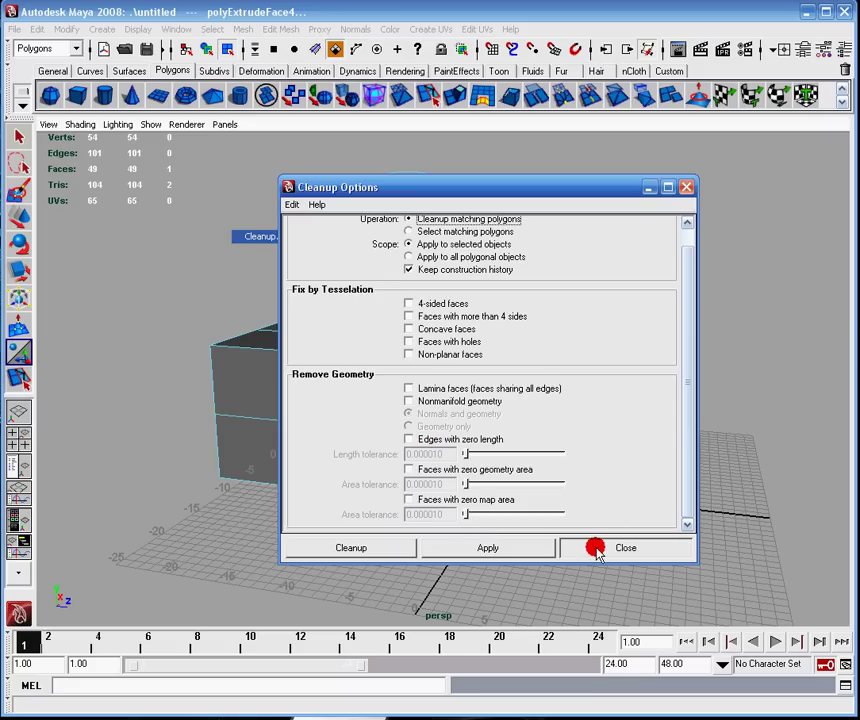
pyautogui.scroll(1, 514, 380)
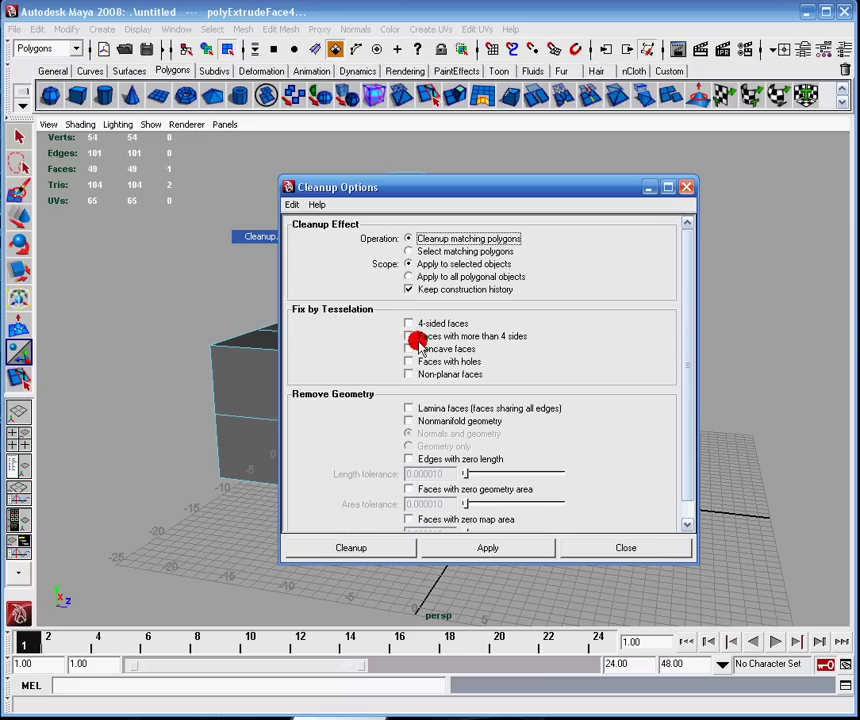
pyautogui.click(603, 546)
pyautogui.click(608, 261)
pyautogui.keyDown('alt'); pyautogui.moveTo(608, 261); pyautogui.dragTo(342, 324); pyautogui.keyUp('alt')
# Select the top face beside the raised cube, then tumble and dolly the view around it.
pyautogui.keyDown('alt'); pyautogui.moveTo(342, 324); pyautogui.dragTo(319, 376, button='right'); pyautogui.keyUp('alt')
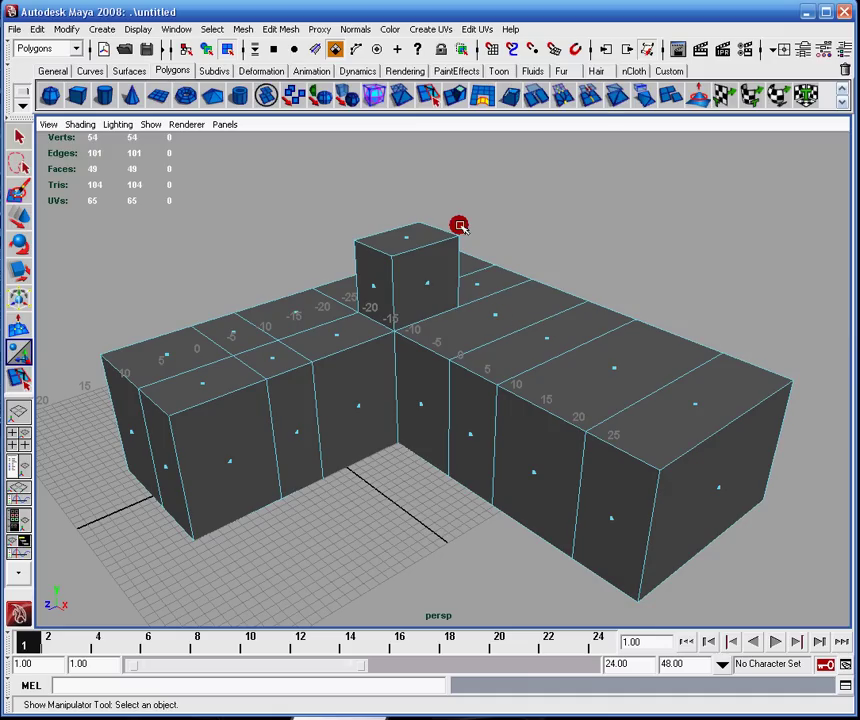
pyautogui.click(338, 338)
pyautogui.keyDown('alt'); pyautogui.moveTo(388, 296); pyautogui.dragTo(363, 315, button='right'); pyautogui.keyUp('alt')
pyautogui.keyDown('alt'); pyautogui.moveTo(363, 315); pyautogui.dragTo(350, 318); pyautogui.keyUp('alt')
pyautogui.keyDown('alt'); pyautogui.moveTo(350, 318); pyautogui.dragTo(428, 271, button='right'); pyautogui.keyUp('alt')
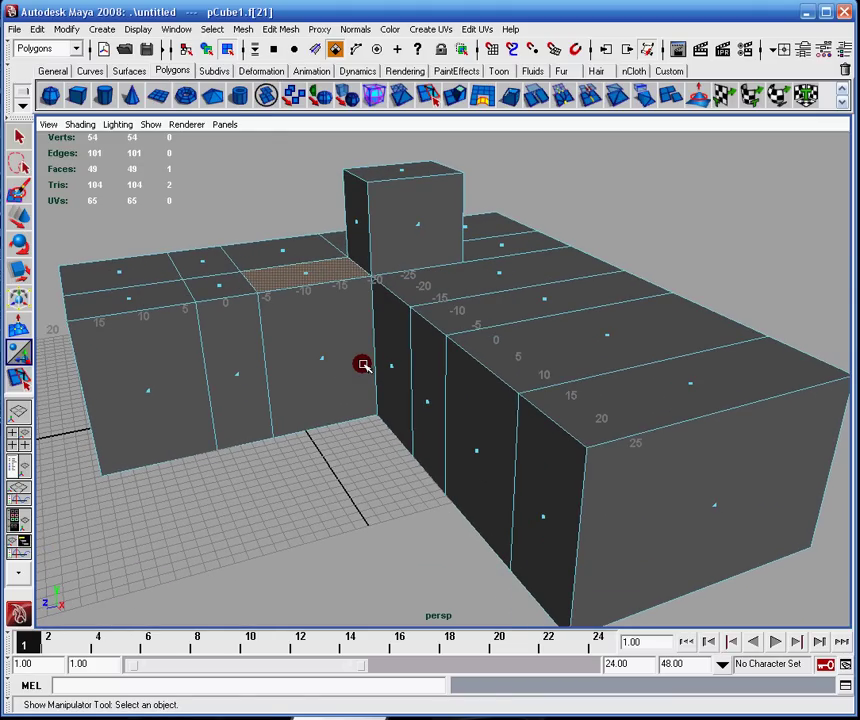
pyautogui.keyDown('alt'); pyautogui.moveTo(301, 274); pyautogui.dragTo(261, 246, button='right'); pyautogui.keyUp('alt')
pyautogui.keyDown('alt'); pyautogui.moveTo(261, 246); pyautogui.dragTo(394, 269); pyautogui.keyUp('alt')
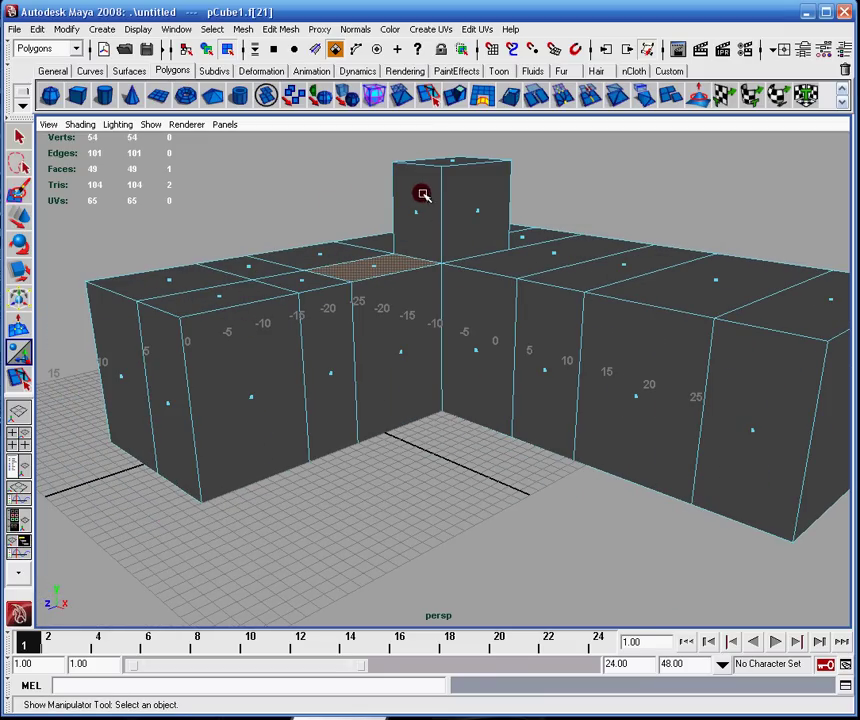
pyautogui.keyDown('alt'); pyautogui.moveTo(457, 230); pyautogui.dragTo(461, 250); pyautogui.keyUp('alt')
pyautogui.keyDown('alt'); pyautogui.moveTo(461, 250); pyautogui.dragTo(413, 303, button='middle'); pyautogui.keyUp('alt')
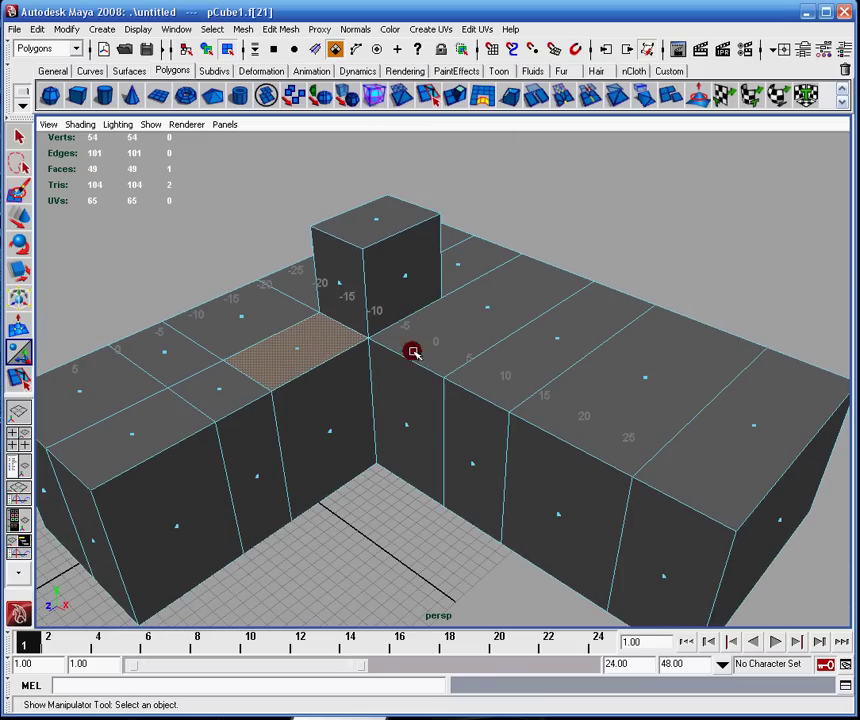
pyautogui.keyDown('alt'); pyautogui.moveTo(343, 459); pyautogui.dragTo(380, 434); pyautogui.keyUp('alt')
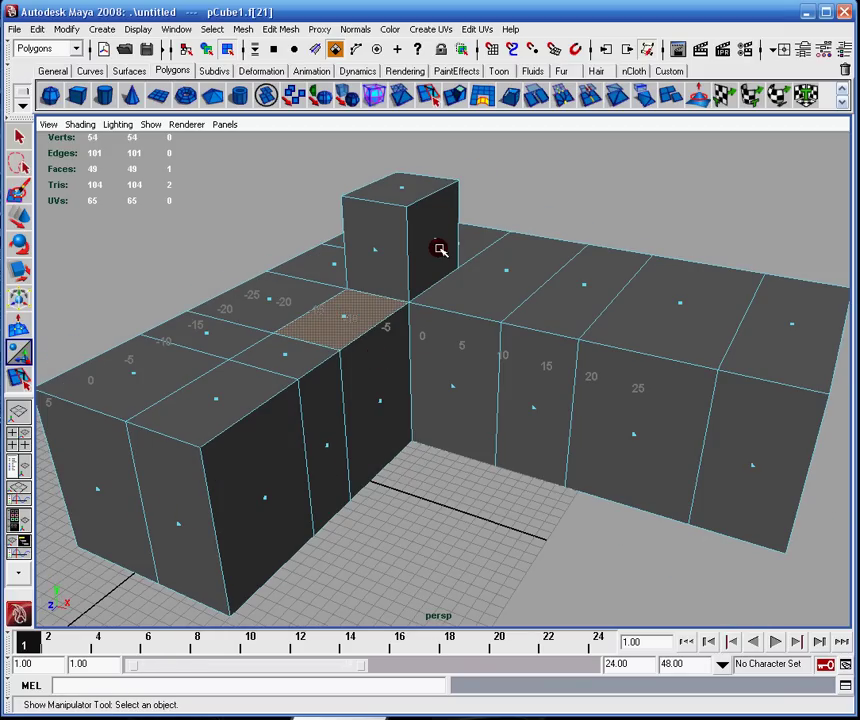
pyautogui.keyDown('alt'); pyautogui.moveTo(607, 205); pyautogui.dragTo(547, 221); pyautogui.keyUp('alt')
pyautogui.keyDown('alt'); pyautogui.moveTo(547, 221); pyautogui.dragTo(488, 232, button='middle'); pyautogui.keyUp('alt')
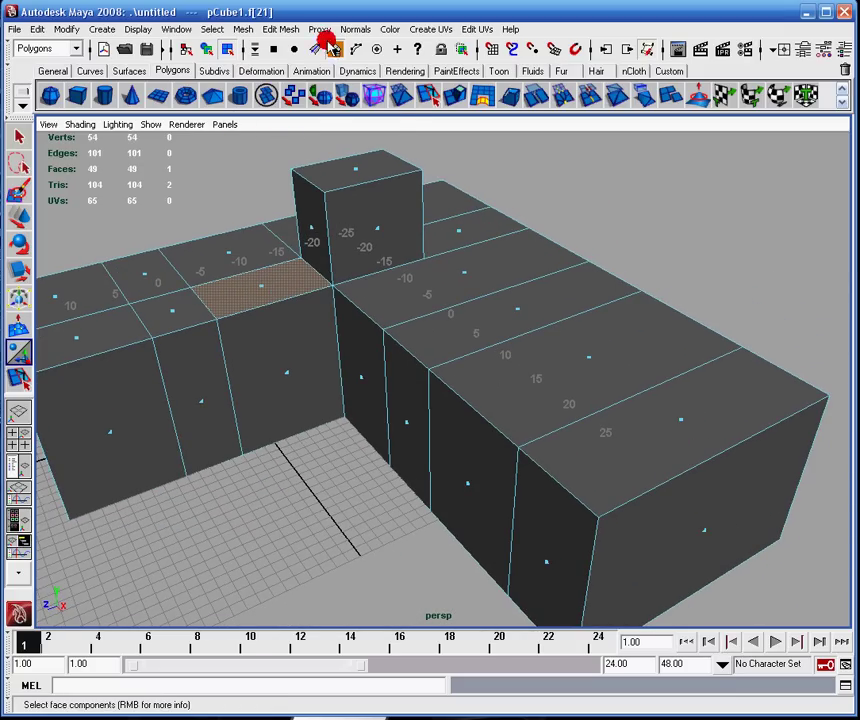
# Select the two edges along the long inner corner of the L-shaped block.
pyautogui.click(286, 30)
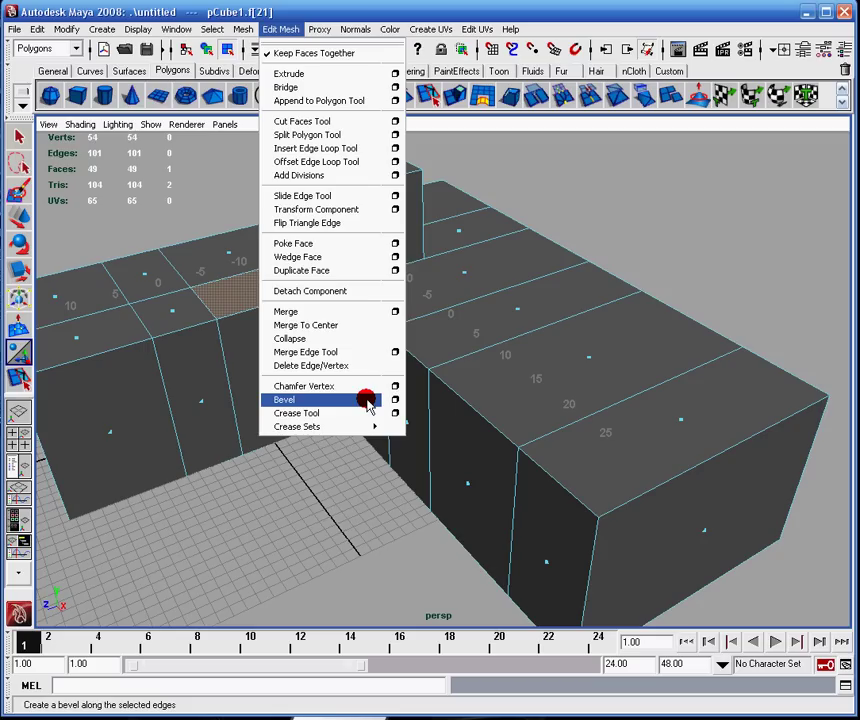
pyautogui.click(582, 489)
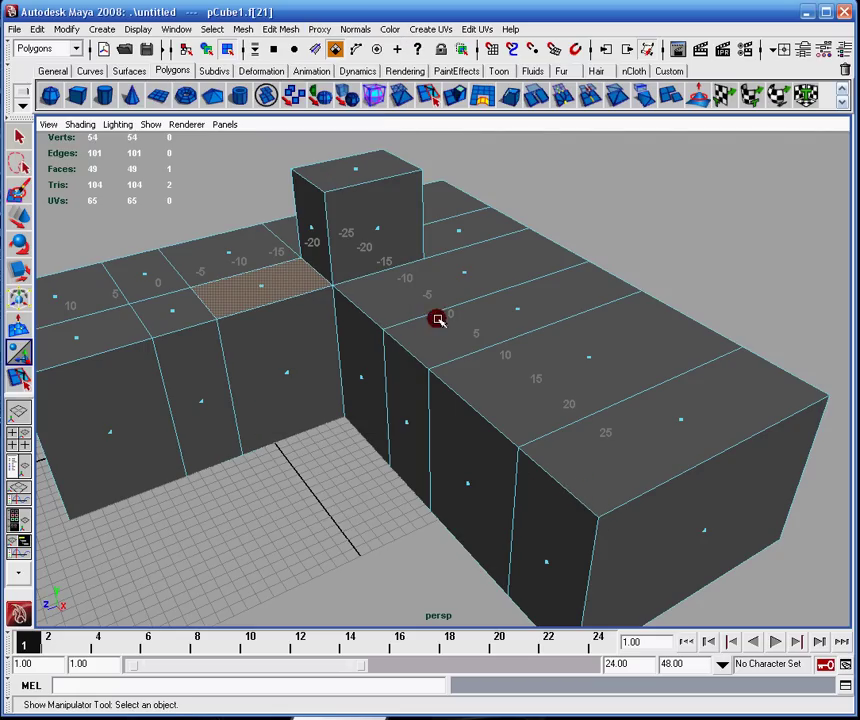
pyautogui.moveTo(437, 319); pyautogui.dragTo(440, 300, button='right')
pyautogui.click(488, 424)
pyautogui.keyDown('shift'); pyautogui.click(418, 357); pyautogui.keyUp('shift')
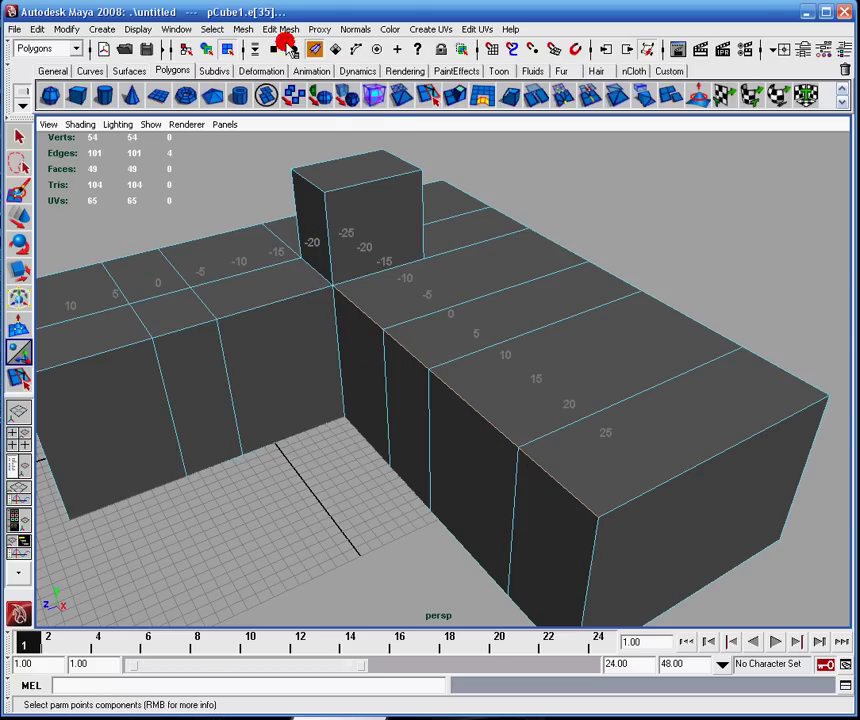
# Apply Edit Mesh > Bevel to the selected edges and orbit to inspect the chamfer.
pyautogui.click(285, 29)
pyautogui.click(334, 399)
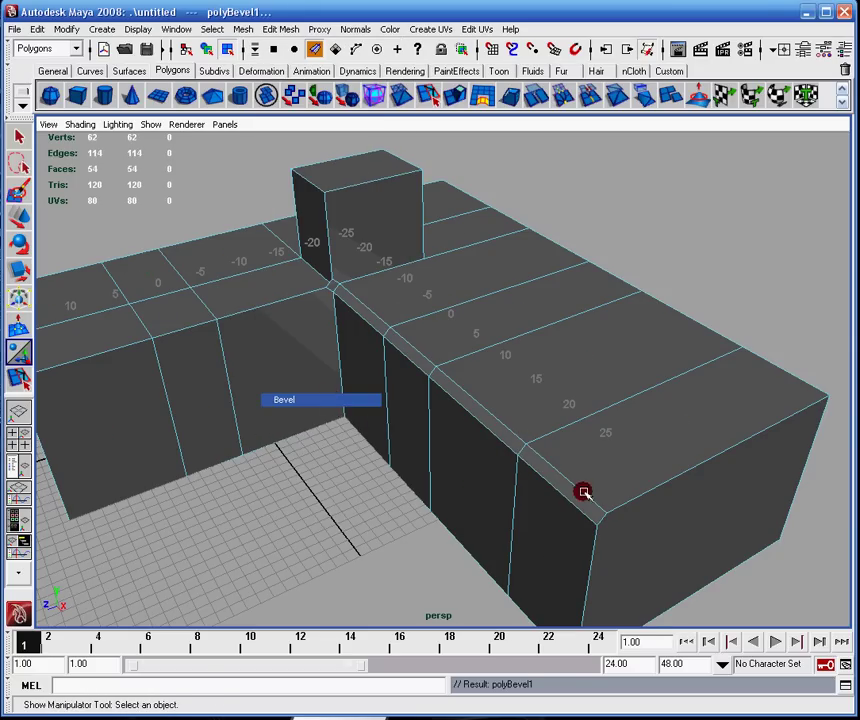
pyautogui.keyDown('alt'); pyautogui.moveTo(582, 491); pyautogui.dragTo(566, 421); pyautogui.keyUp('alt')
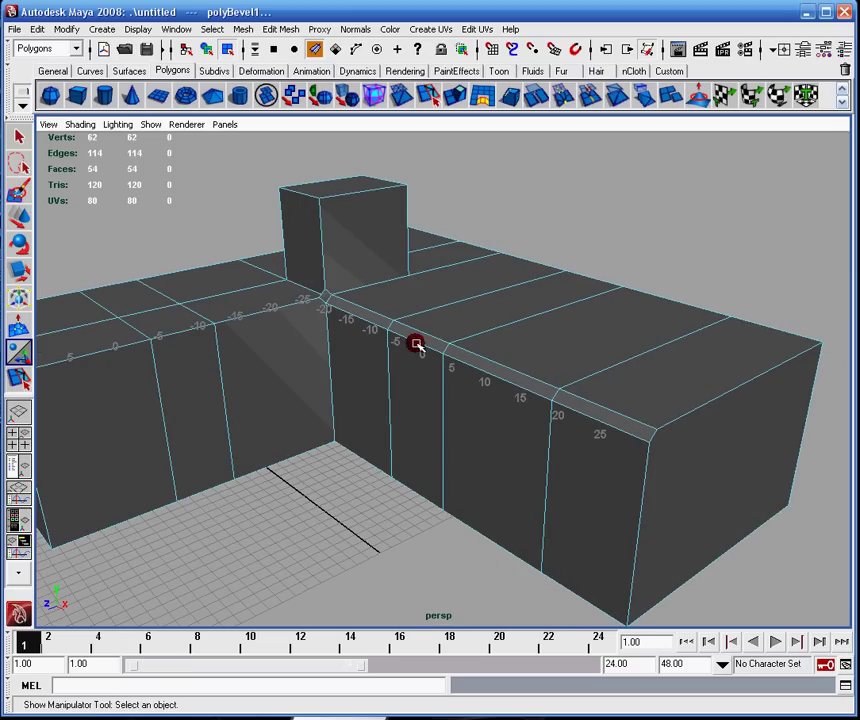
pyautogui.keyDown('alt'); pyautogui.moveTo(649, 457); pyautogui.dragTo(438, 346); pyautogui.keyUp('alt')
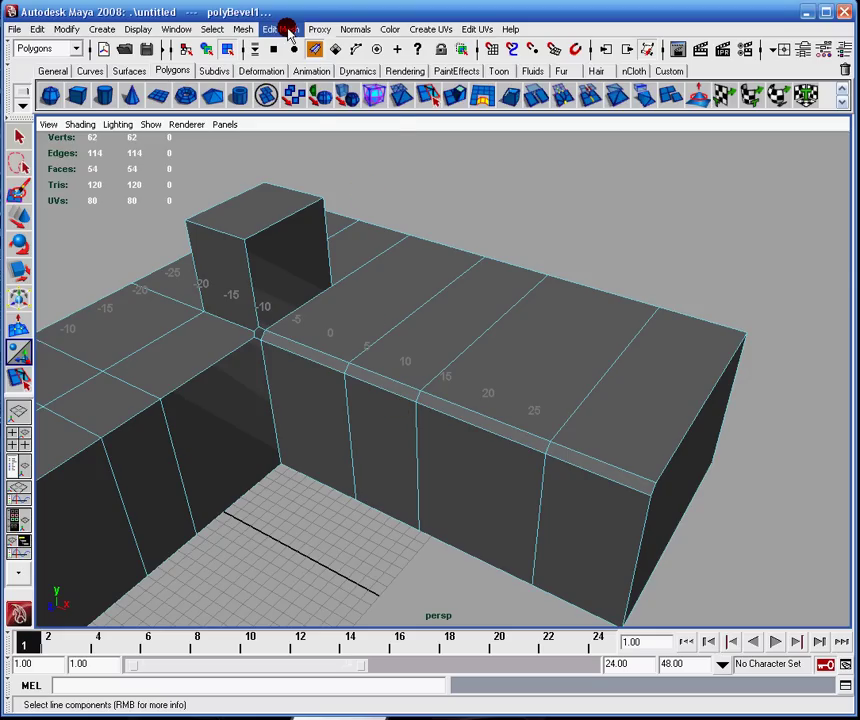
# In vertex mode, select the two vertices at the far end of the bevel strip.
pyautogui.click(285, 29)
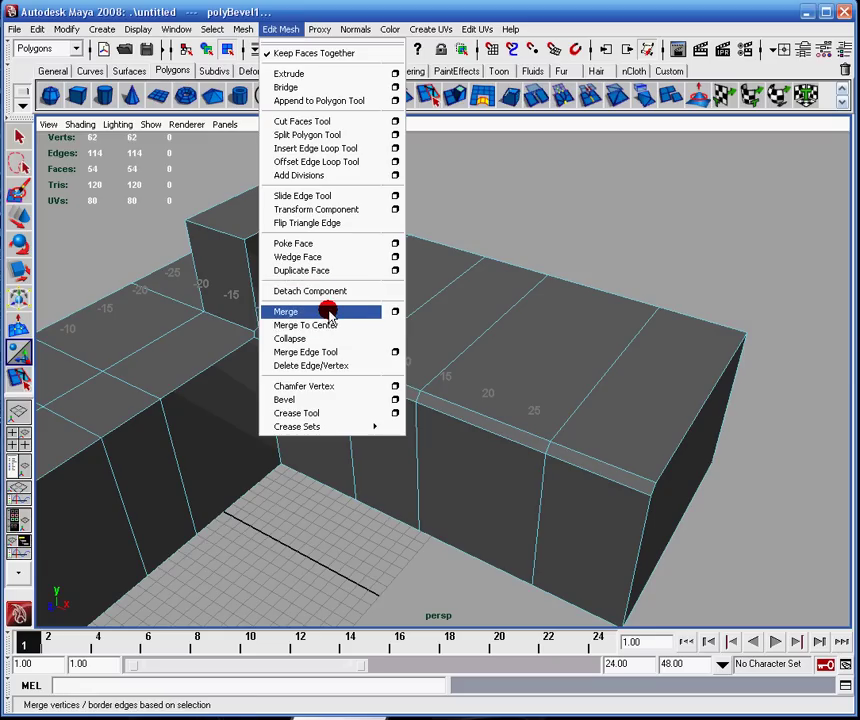
pyautogui.click(19, 133)
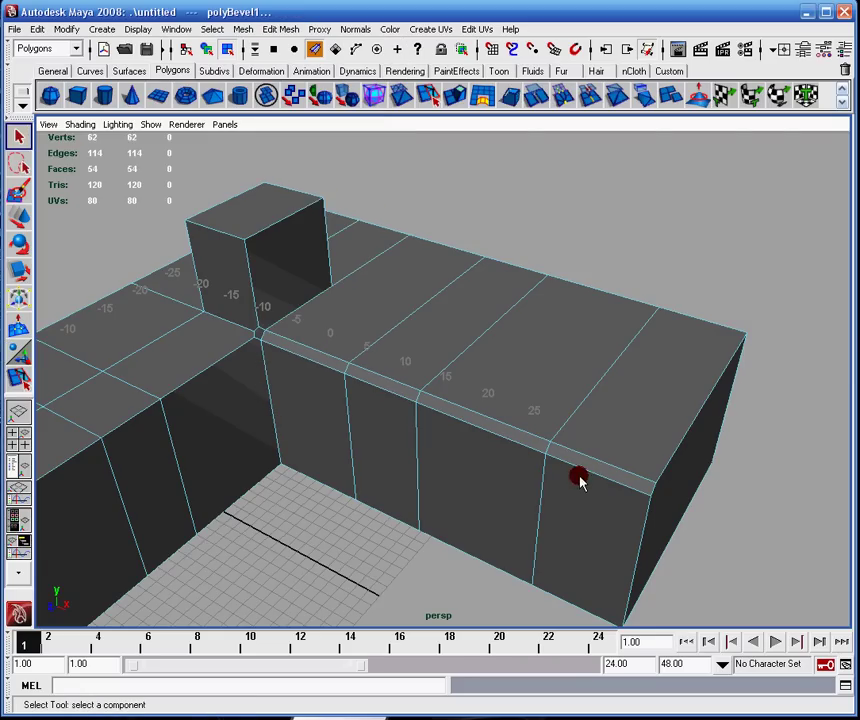
pyautogui.keyDown('alt'); pyautogui.moveTo(561, 449); pyautogui.dragTo(507, 411); pyautogui.keyUp('alt')
pyautogui.moveTo(507, 411); pyautogui.dragTo(487, 400, button='right')
pyautogui.click(483, 404)
pyautogui.moveTo(483, 410); pyautogui.dragTo(470, 395)
# Merge the two selected vertices with Edit Mesh > Merge To Center.
pyautogui.click(268, 30)
pyautogui.click(350, 328)
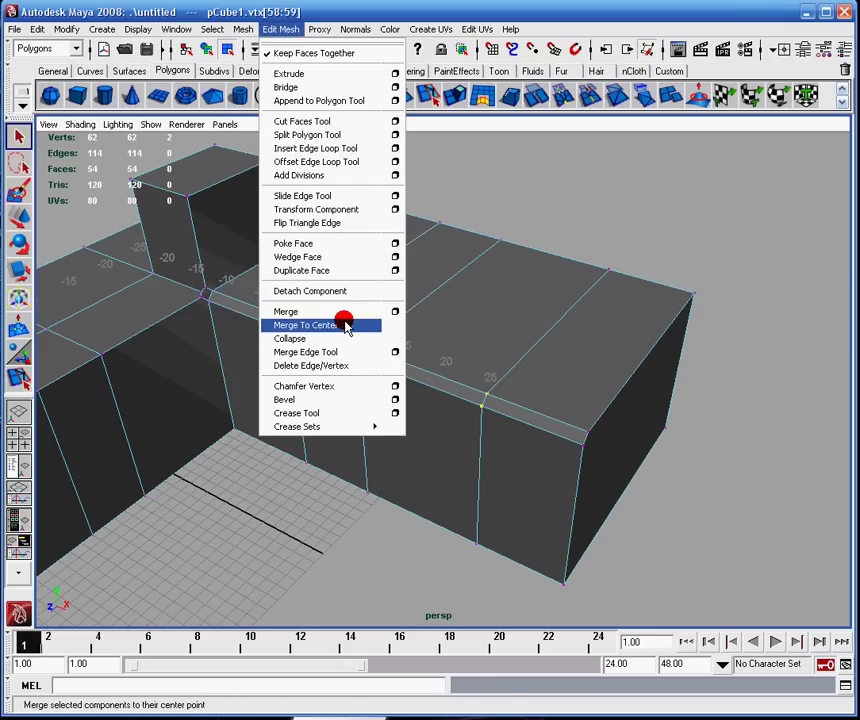
pyautogui.click(345, 326)
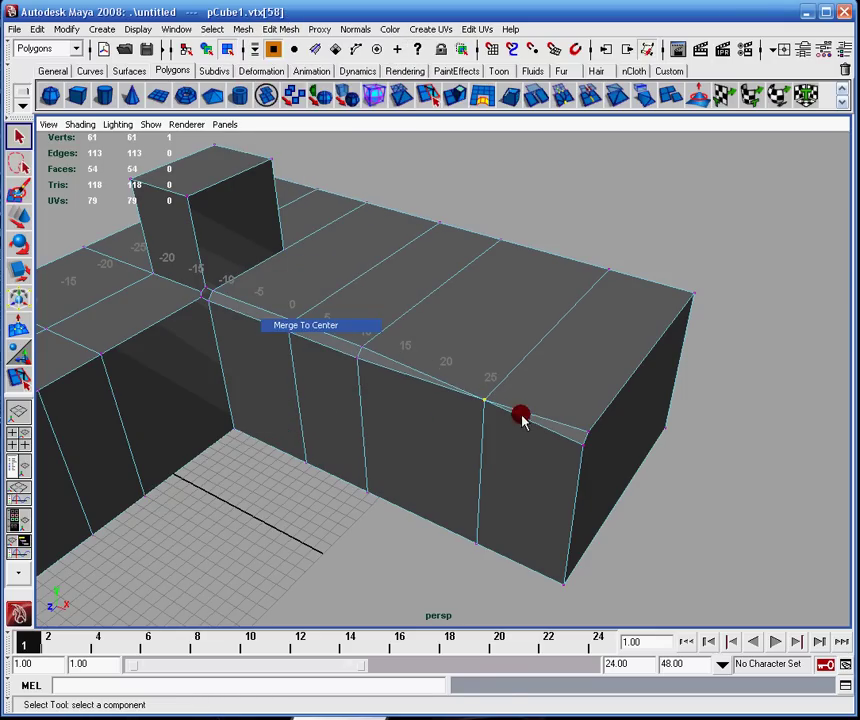
pyautogui.click(280, 29)
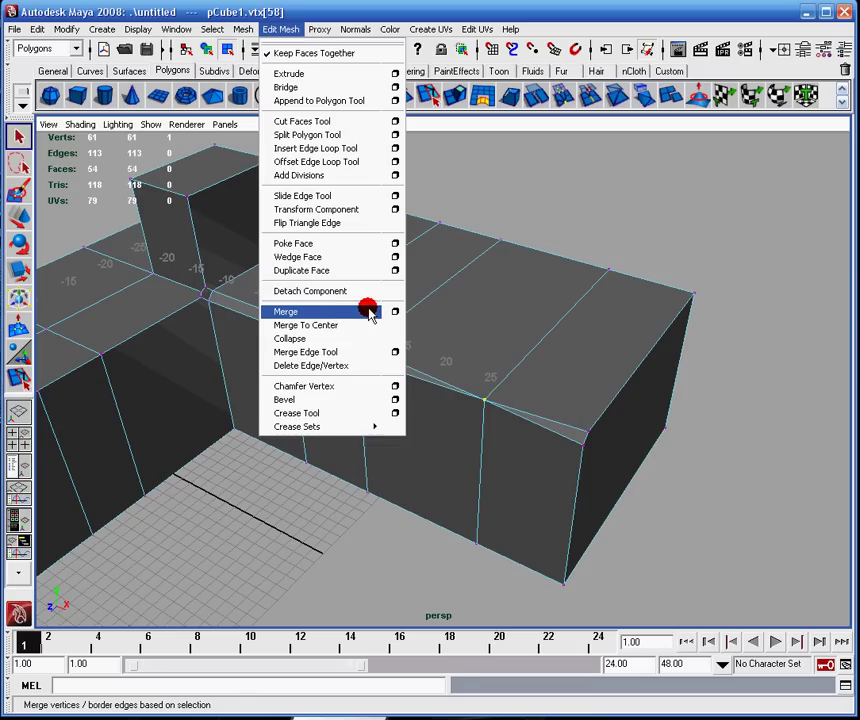
# Select the whole block as an object and browse the Mesh menu.
pyautogui.moveTo(250, 30)
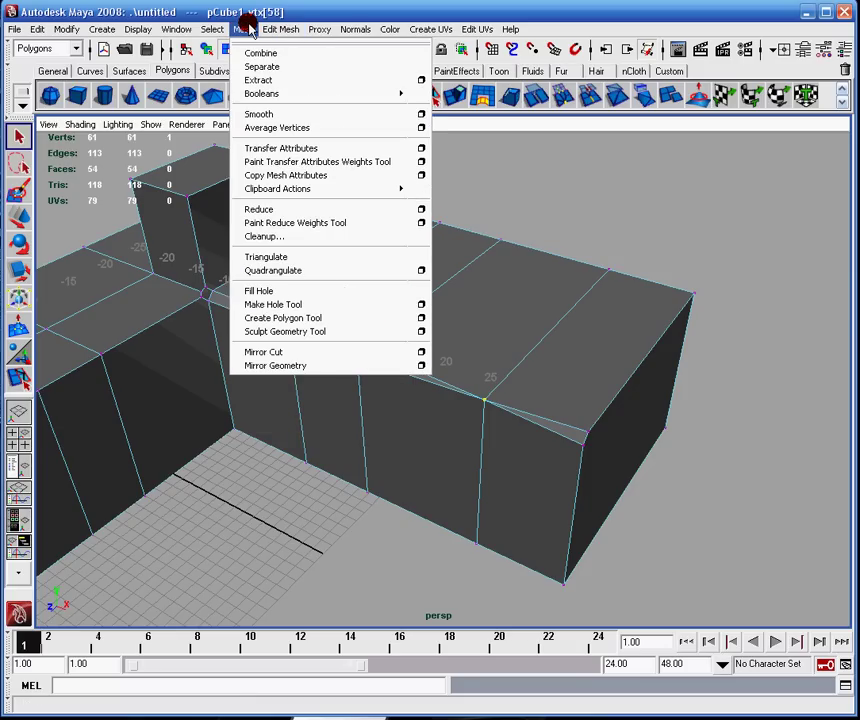
pyautogui.click(205, 50)
pyautogui.click(205, 50)
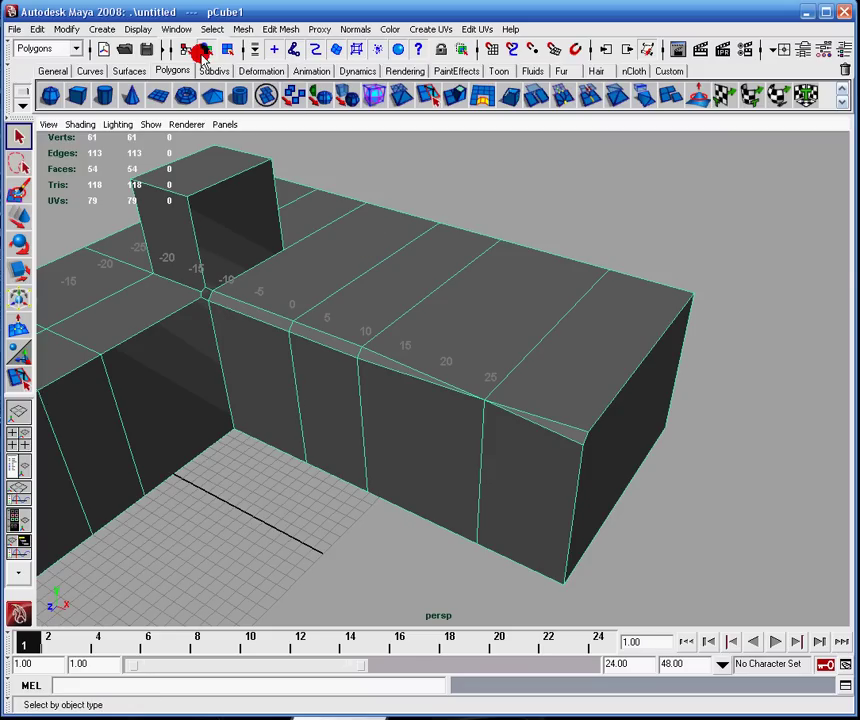
pyautogui.click(245, 29)
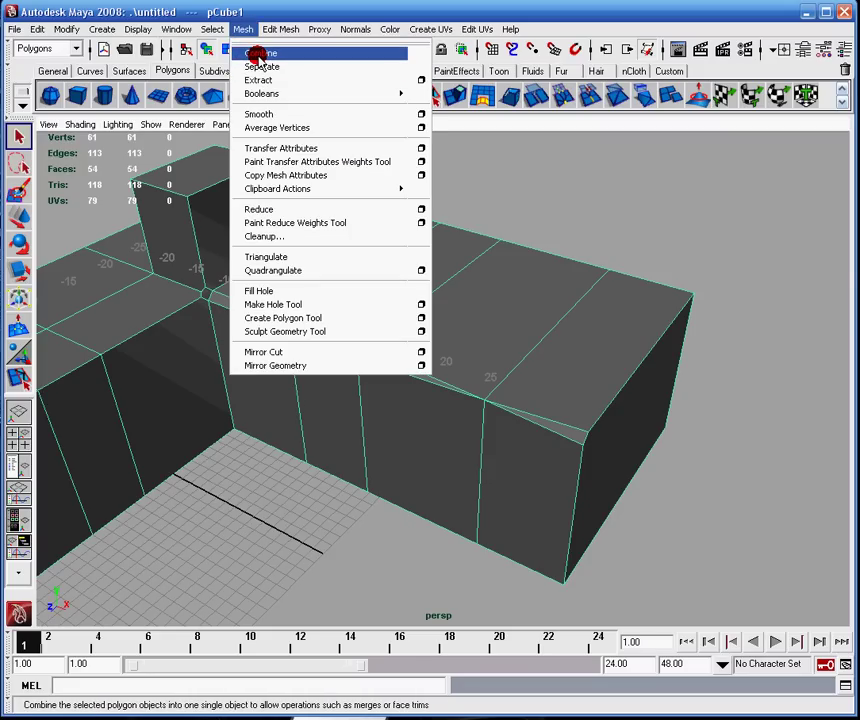
pyautogui.moveTo(284, 28)
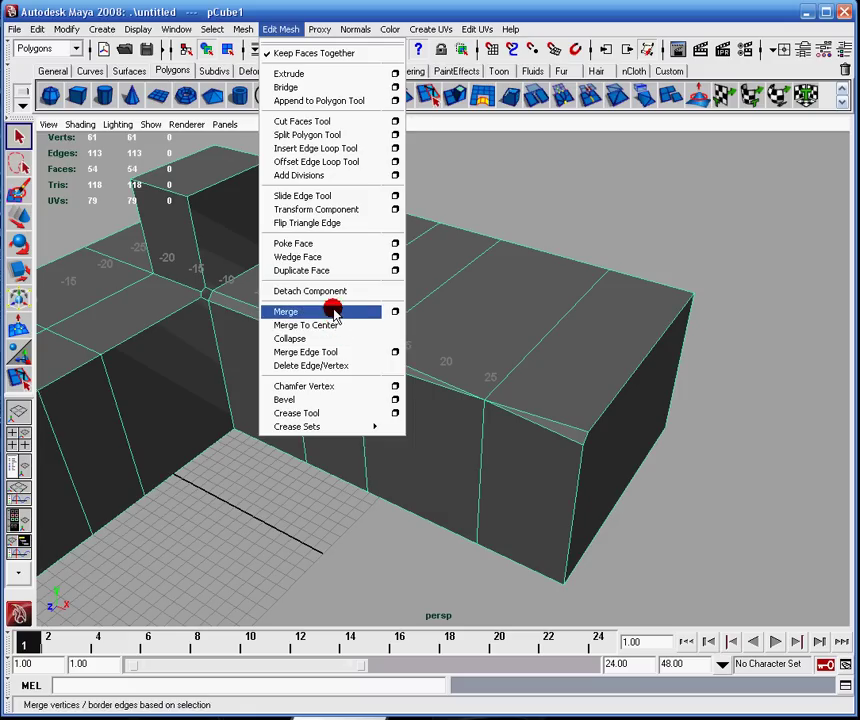
pyautogui.moveTo(245, 29)
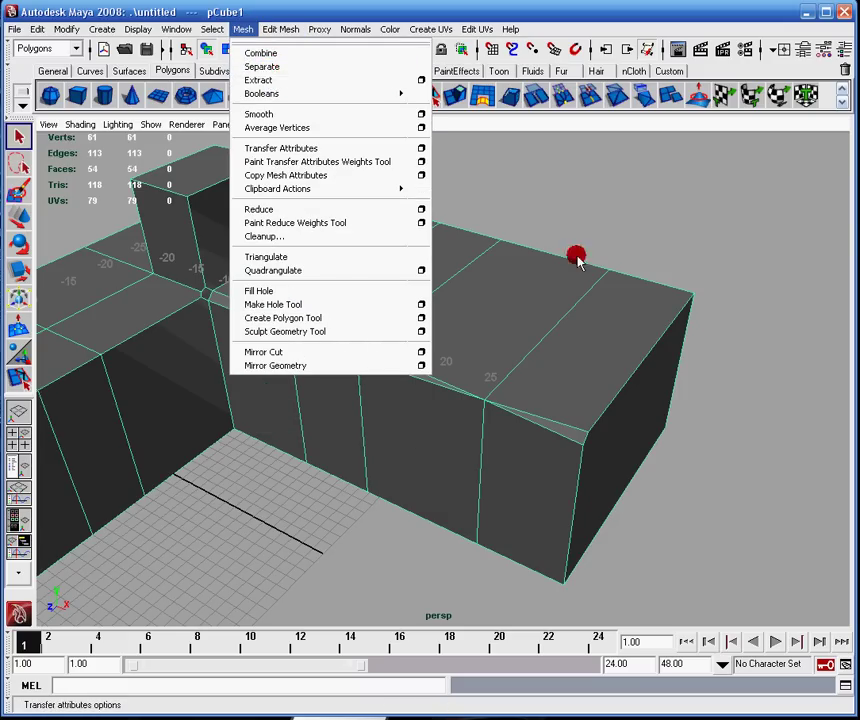
pyautogui.click(595, 284)
pyautogui.moveTo(522, 340)
pyautogui.mouseDown(button='right')
pyautogui.moveTo(541, 364)
pyautogui.moveTo(508, 338)
pyautogui.mouseUp(button='right')
# Extract a top face of the long block with Mesh > Extract and lift it above the model.
pyautogui.press('F11')
pyautogui.click(493, 307)
pyautogui.click(245, 29)
pyautogui.click(259, 79)
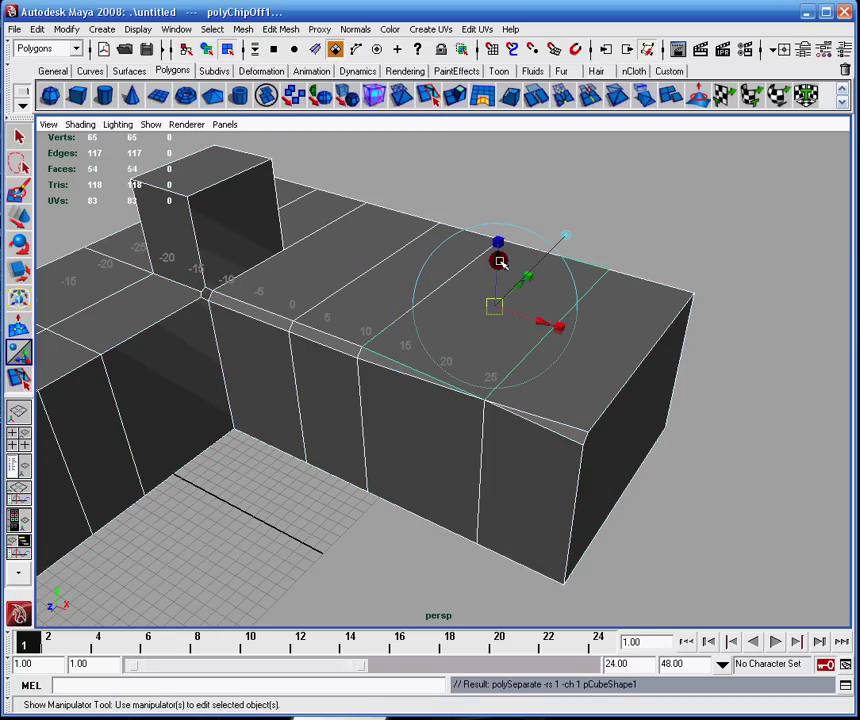
pyautogui.moveTo(499, 261); pyautogui.dragTo(511, 144)
pyautogui.click(530, 205)
pyautogui.click(530, 205)
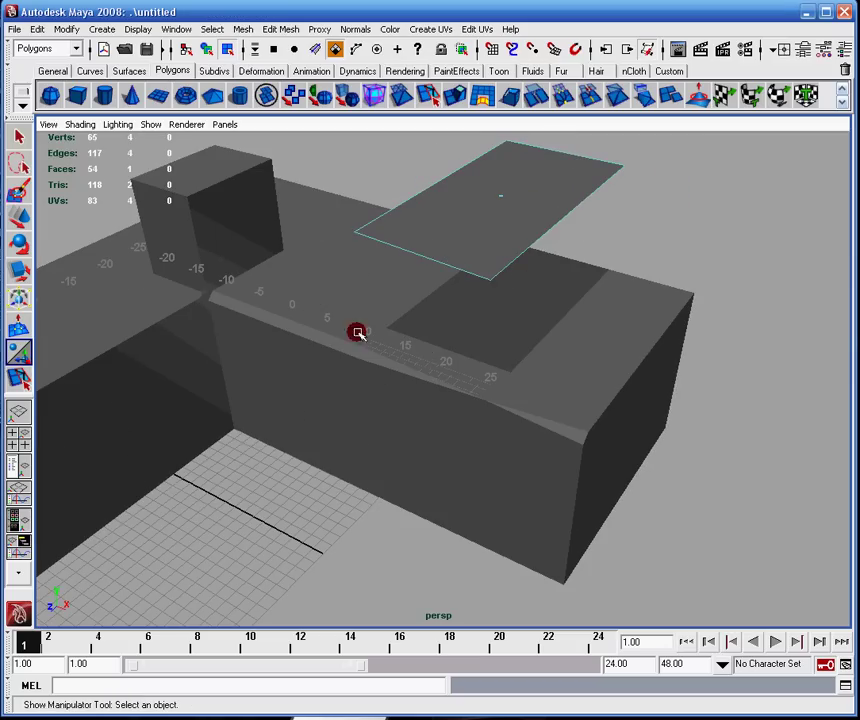
pyautogui.click(216, 29)
pyautogui.moveTo(243, 29)
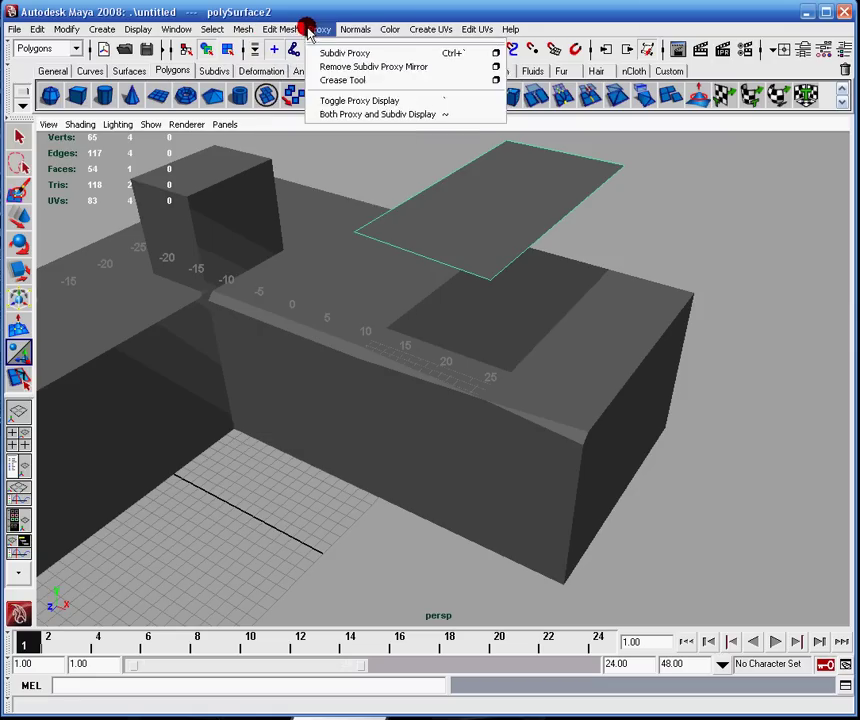
# Select the main block and pick one of its top faces in face mode.
pyautogui.moveTo(353, 31)
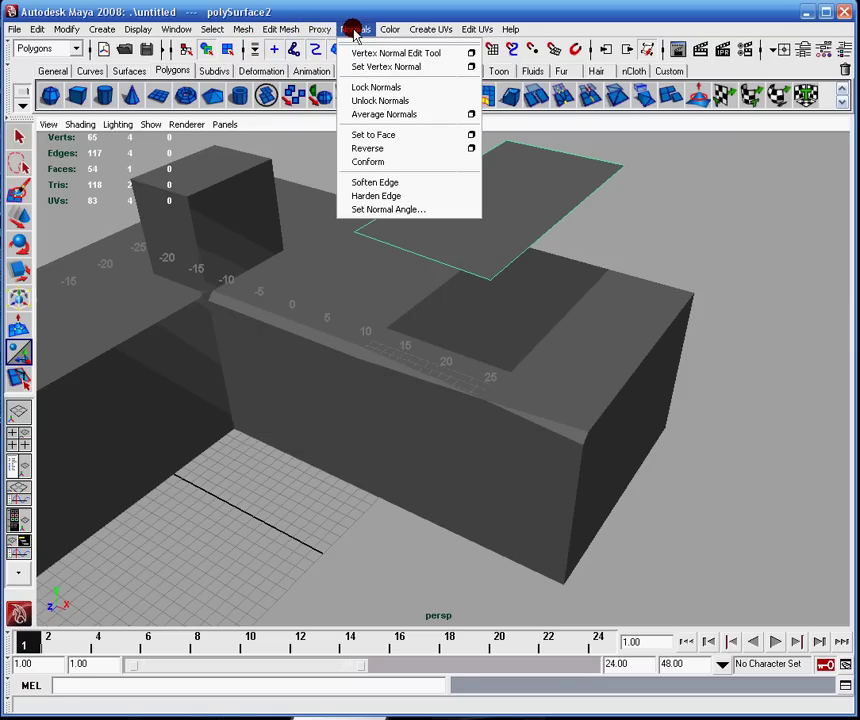
pyautogui.click(355, 30)
pyautogui.click(353, 286)
pyautogui.moveTo(353, 297); pyautogui.dragTo(355, 333, button='right')
pyautogui.click(336, 255)
pyautogui.keyDown('alt'); pyautogui.moveTo(336, 255); pyautogui.dragTo(391, 261); pyautogui.keyUp('alt')
# Turn on Display > Polygons > Face Normals for the block and orbit to inspect them.
pyautogui.click(138, 29)
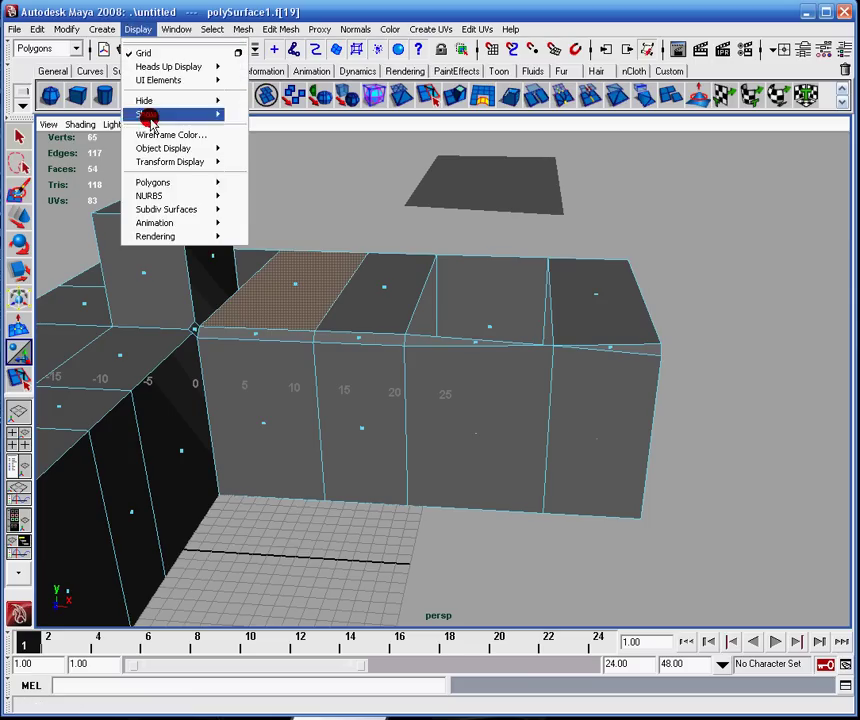
pyautogui.click(128, 28)
pyautogui.click(213, 51)
pyautogui.click(140, 29)
pyautogui.moveTo(163, 184)
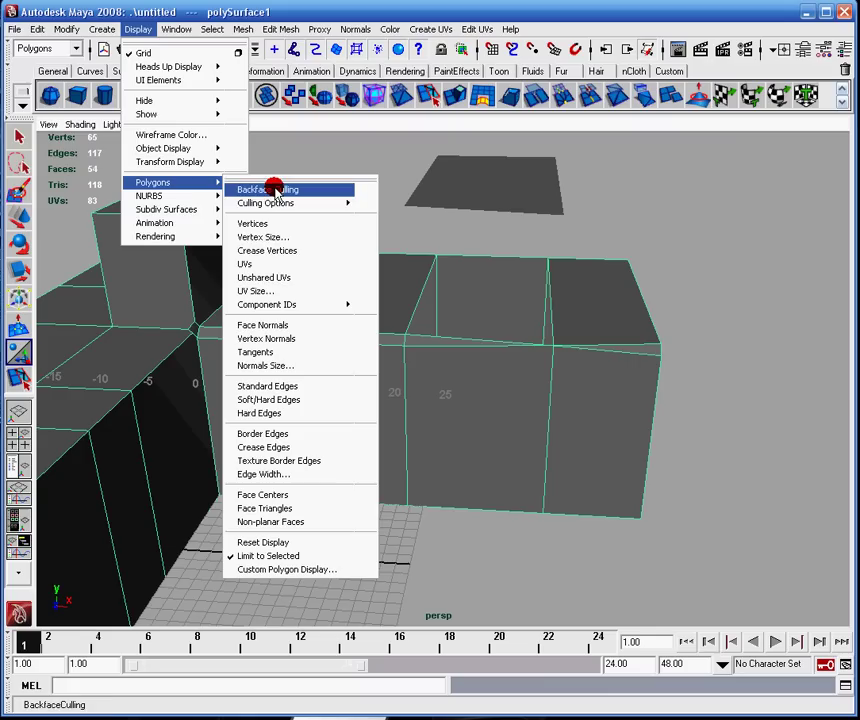
pyautogui.click(301, 326)
pyautogui.keyDown('alt'); pyautogui.moveTo(301, 188); pyautogui.dragTo(343, 417); pyautogui.keyUp('alt')
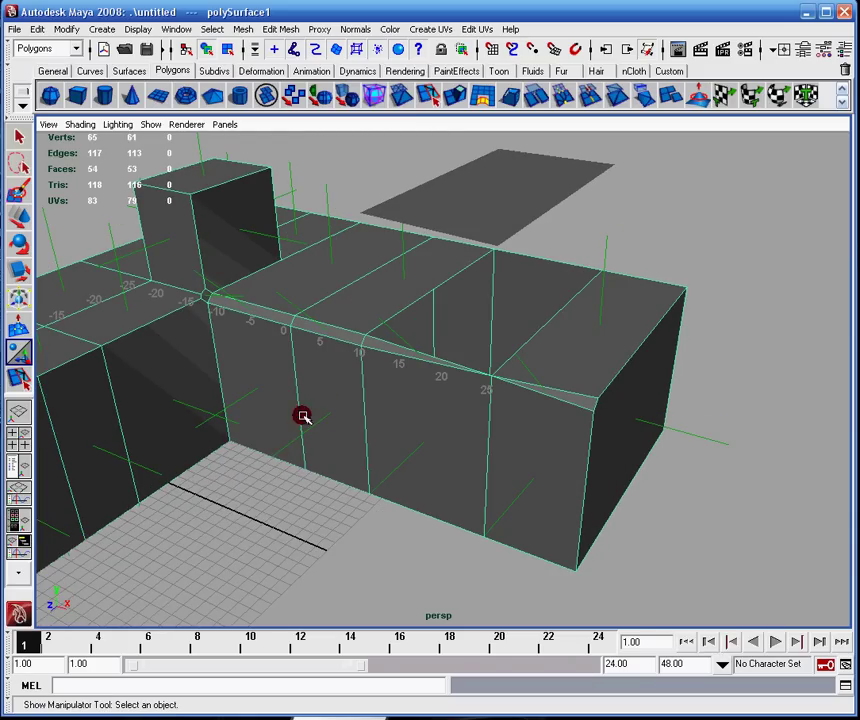
pyautogui.keyDown('alt'); pyautogui.moveTo(295, 427); pyautogui.dragTo(330, 400); pyautogui.keyUp('alt')
# Reverse the normal of the top face near the junction, then dolly close to the inner walls.
pyautogui.click(325, 29)
pyautogui.moveTo(350, 33)
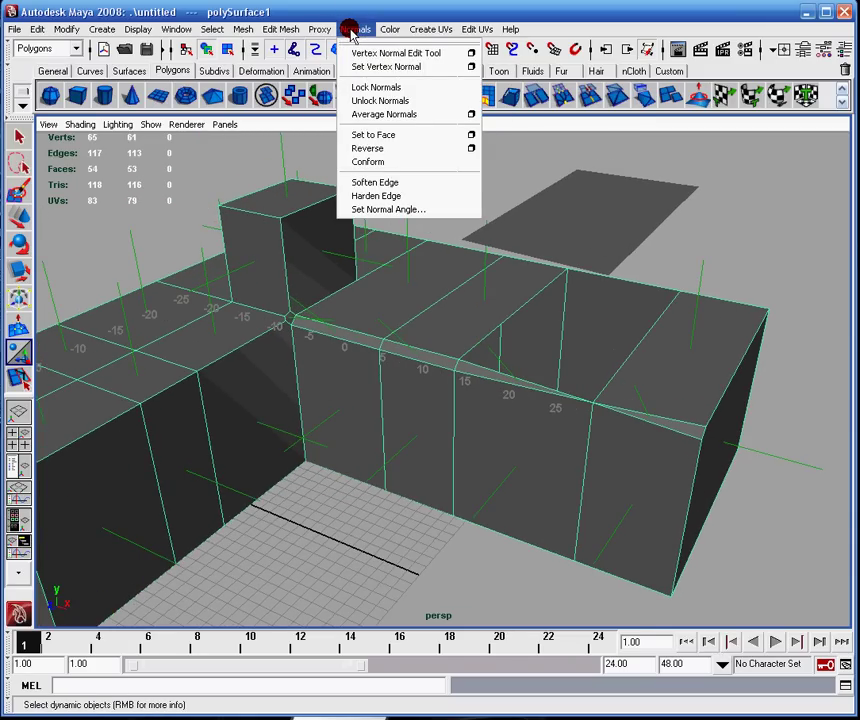
pyautogui.click(352, 30)
pyautogui.moveTo(408, 285); pyautogui.dragTo(413, 287, button='right')
pyautogui.click(410, 284)
pyautogui.click(355, 29)
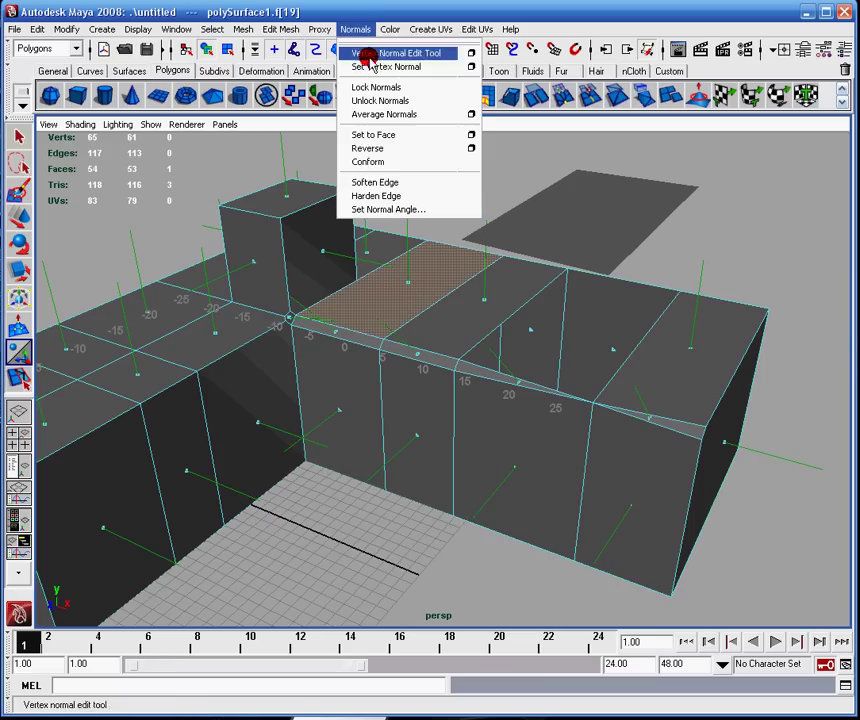
pyautogui.click(385, 148)
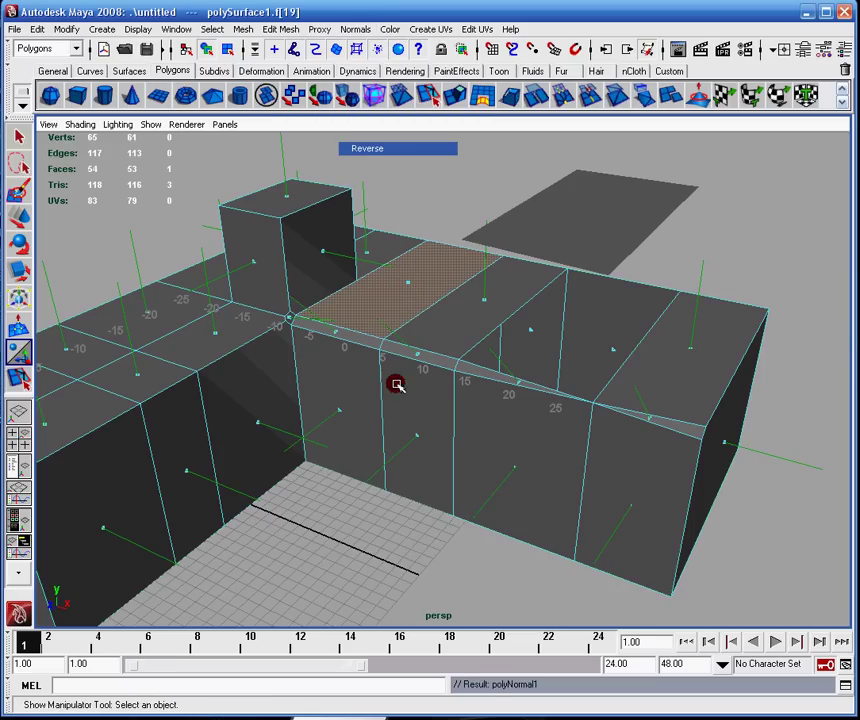
pyautogui.keyDown('alt'); pyautogui.moveTo(397, 367); pyautogui.dragTo(459, 319); pyautogui.keyUp('alt')
pyautogui.keyDown('alt'); pyautogui.moveTo(459, 319); pyautogui.dragTo(348, 205, button='right'); pyautogui.keyUp('alt')
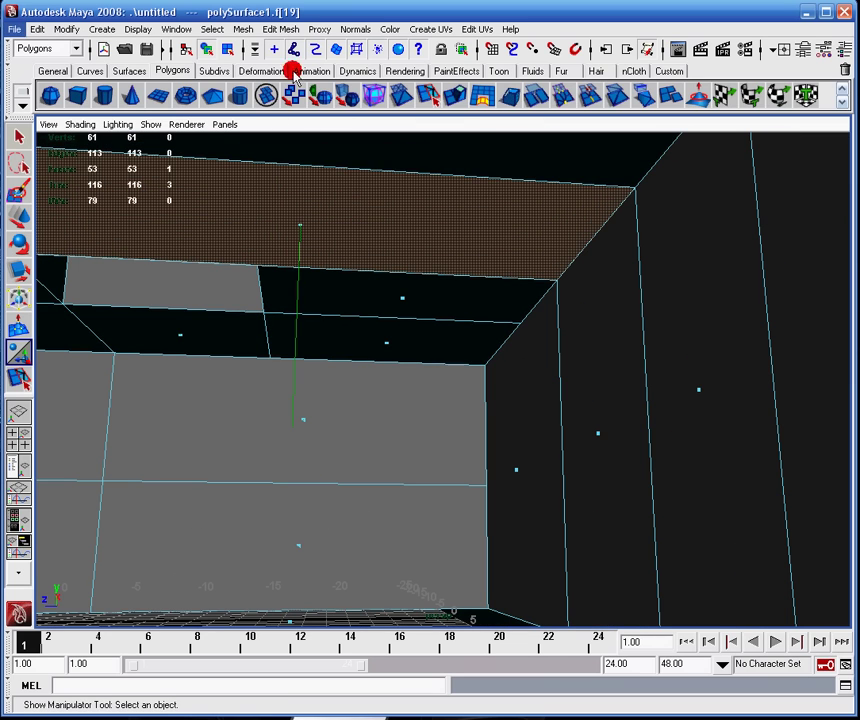
# Reverse the top face's normal back outward and dolly out to frame the whole block.
pyautogui.click(355, 29)
pyautogui.click(362, 148)
pyautogui.keyDown('alt'); pyautogui.moveTo(360, 165); pyautogui.dragTo(395, 392, button='right'); pyautogui.keyUp('alt')
pyautogui.keyDown('alt'); pyautogui.moveTo(395, 392); pyautogui.dragTo(332, 413); pyautogui.keyUp('alt')
pyautogui.keyDown('alt'); pyautogui.moveTo(332, 413); pyautogui.dragTo(365, 442, button='middle'); pyautogui.keyUp('alt')
pyautogui.keyDown('alt'); pyautogui.moveTo(365, 442); pyautogui.dragTo(380, 347); pyautogui.keyUp('alt')
pyautogui.keyDown('alt'); pyautogui.moveTo(380, 347); pyautogui.dragTo(411, 311, button='right'); pyautogui.keyUp('alt')
pyautogui.keyDown('alt'); pyautogui.moveTo(458, 387); pyautogui.dragTo(418, 385, button='middle'); pyautogui.keyUp('alt')
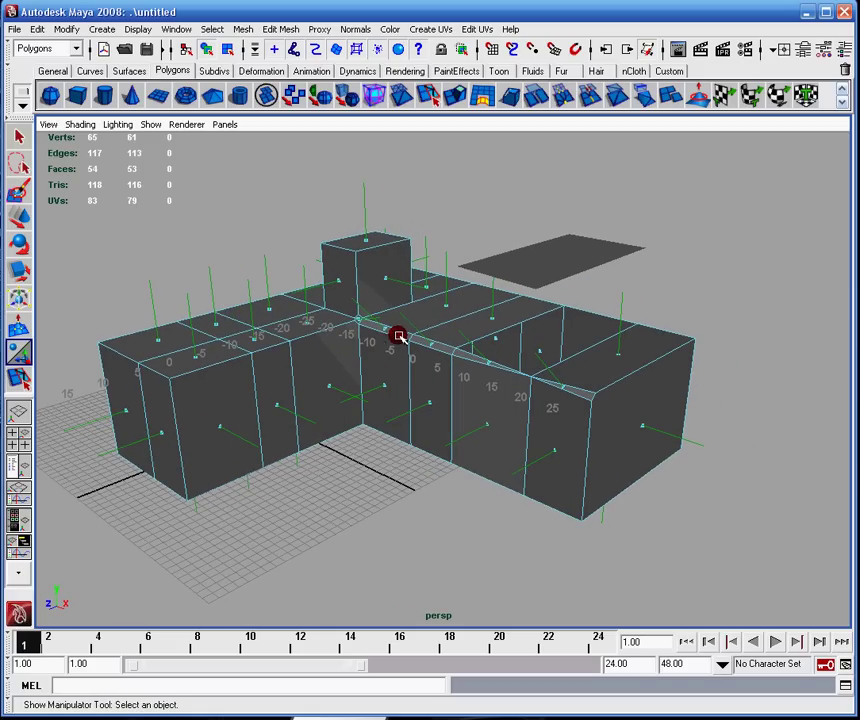
# Toggle the four-view layout, open the front view's image import, then maximize the perspective view again.
pyautogui.press('space')
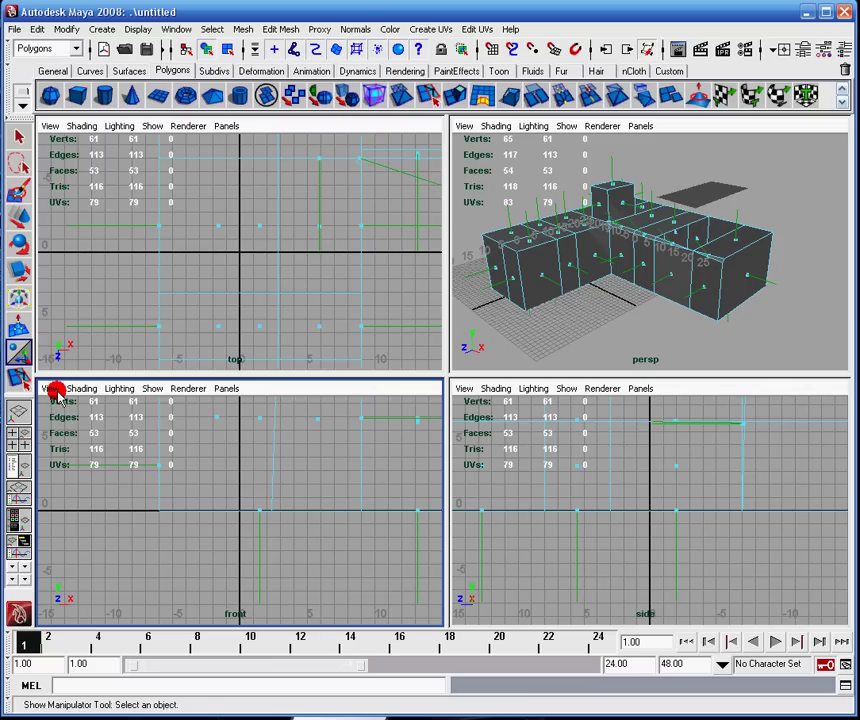
pyautogui.click(52, 389)
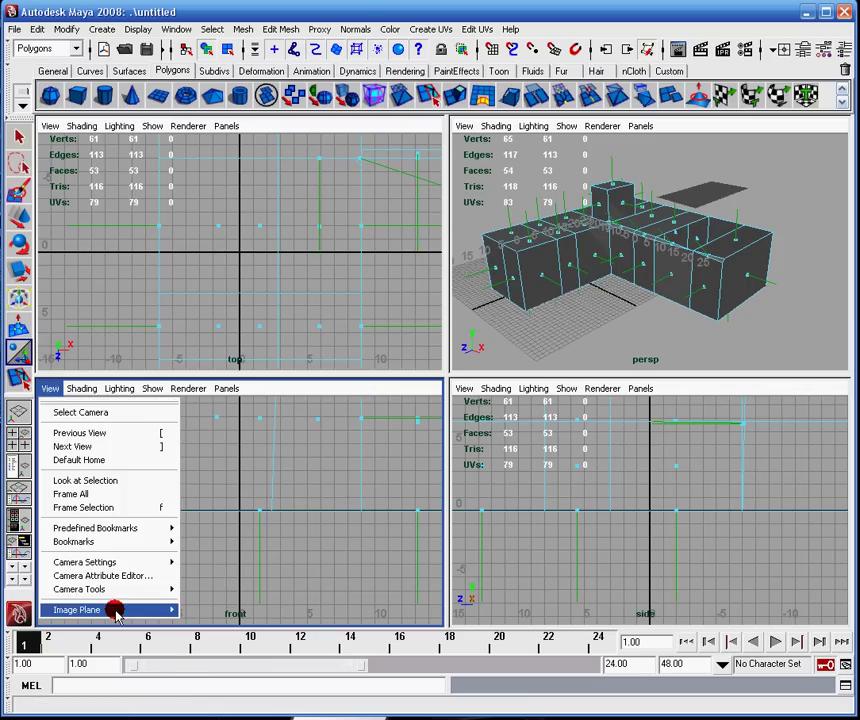
pyautogui.moveTo(115, 612)
pyautogui.click(263, 614)
pyautogui.click(630, 580)
pyautogui.click(603, 307)
pyautogui.press('space')
pyautogui.keyDown('alt'); pyautogui.moveTo(398, 386); pyautogui.dragTo(426, 371); pyautogui.keyUp('alt')
pyautogui.keyDown('alt'); pyautogui.moveTo(538, 376); pyautogui.dragTo(447, 417, button='right'); pyautogui.keyUp('alt')
pyautogui.keyDown('alt'); pyautogui.moveTo(447, 417); pyautogui.dragTo(350, 454, button='middle'); pyautogui.keyUp('alt')
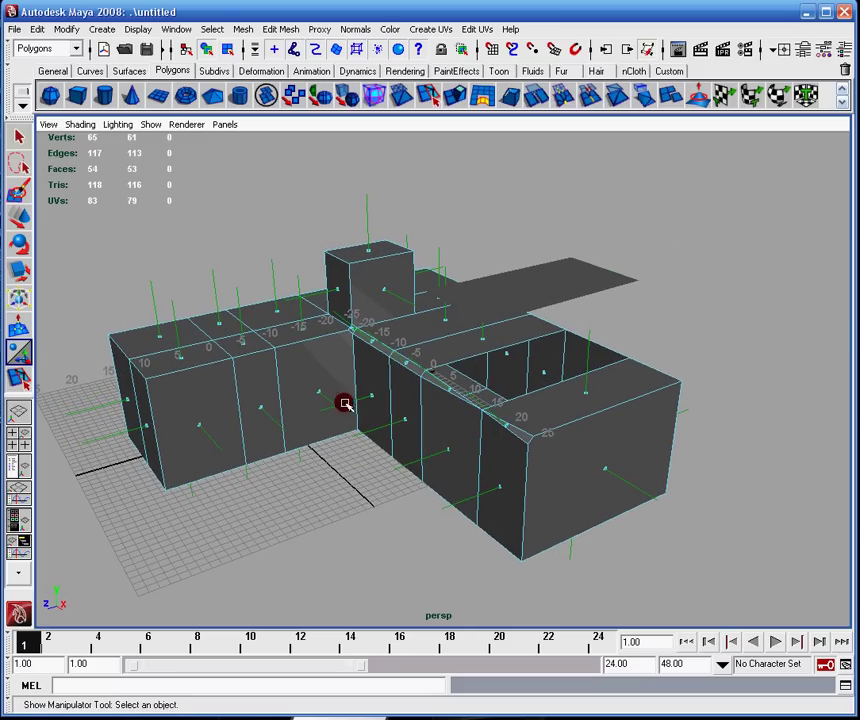